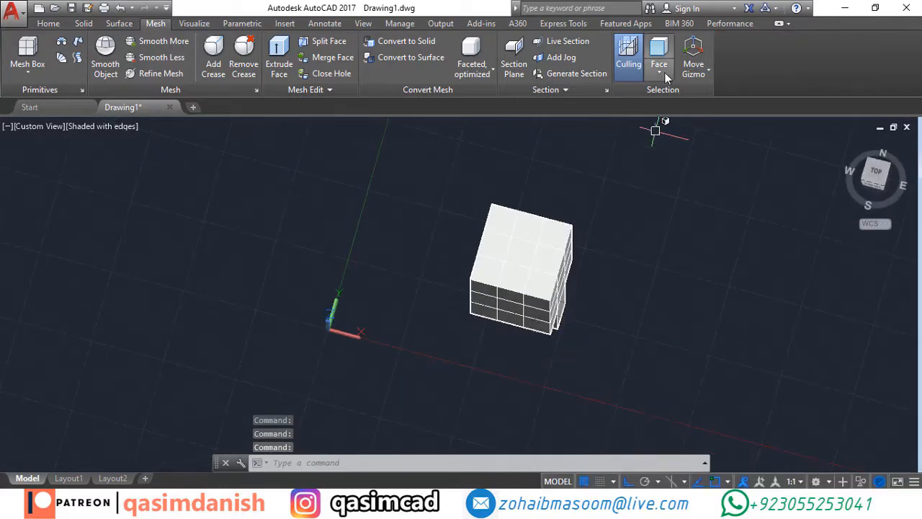
Restrict selection to edges and pull the body mesh's two front vertical corner edges inward
left_click(659, 72)
left_click(692, 144)
scroll(535, 306, "up", 3)
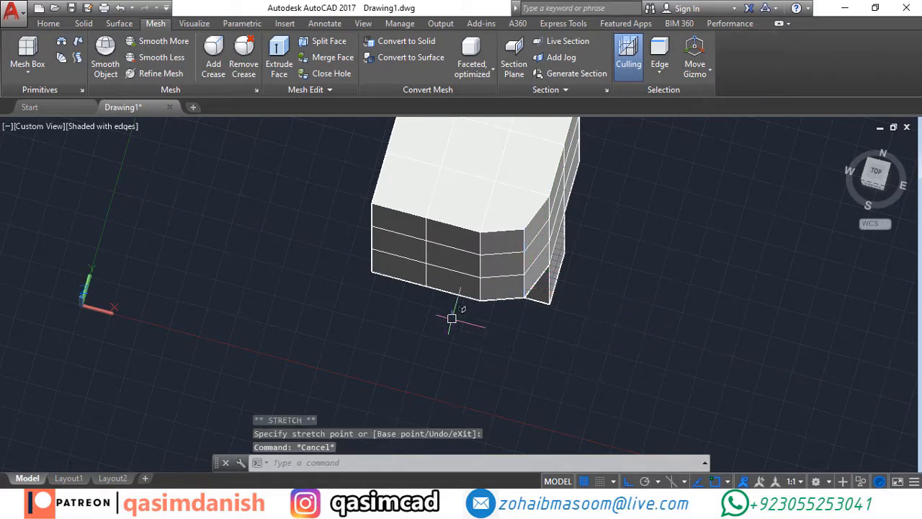
left_click(317, 179)
left_click(378, 336)
left_click(383, 178)
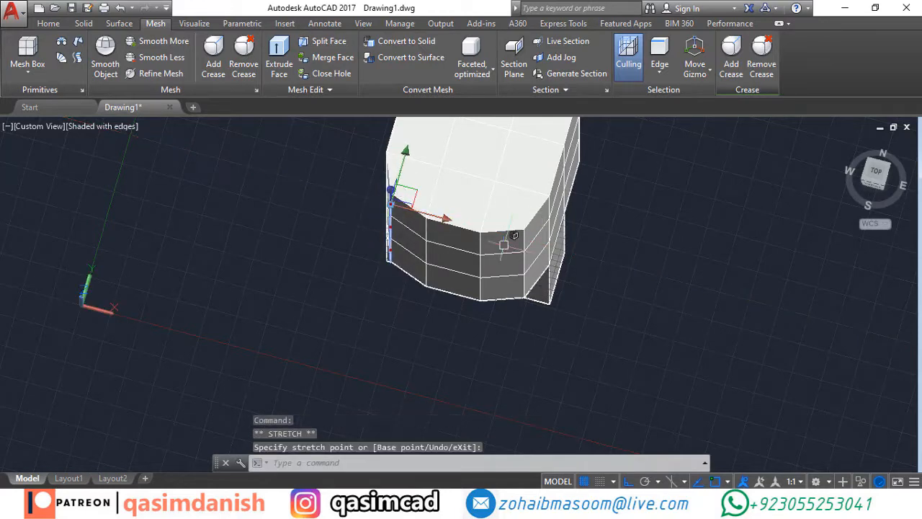
Pull one of the body mesh's rear vertical corner edges inward along the X axis
middle_click_drag(504, 245, 435, 344)
key("Escape")
left_click(555, 305)
scroll(517, 180, "up", 2)
key("Escape")
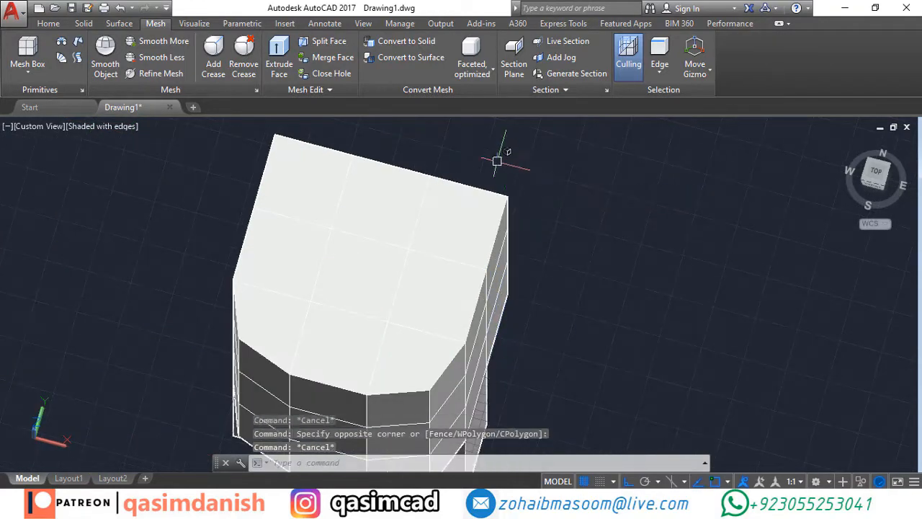
left_click(521, 163)
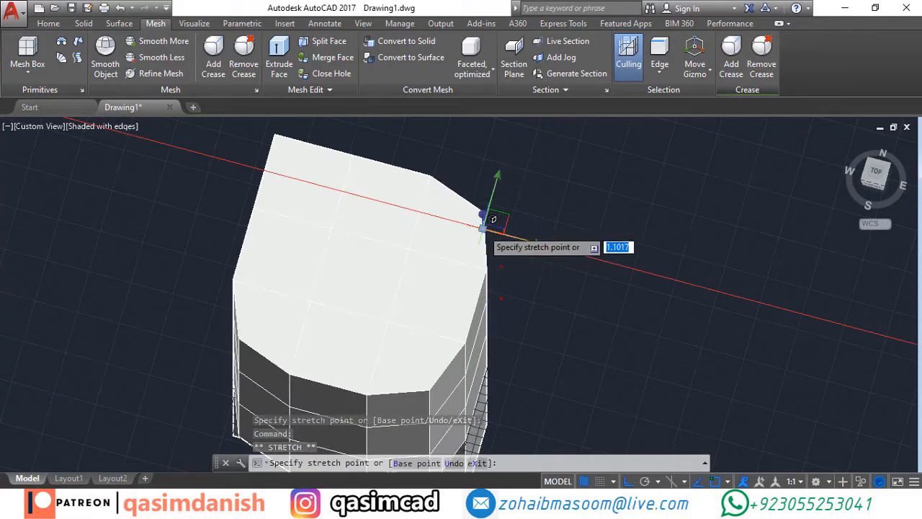
Pull the remaining rear vertical corner edge of the body mesh inward to complete the rounded outline
middle_click_drag(567, 314, 516, 382, "shift")
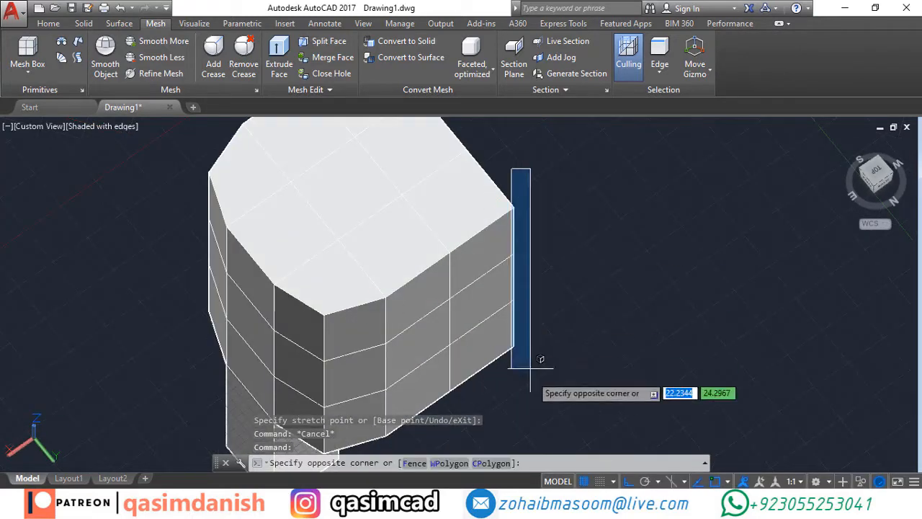
left_click(531, 369)
left_click(506, 219)
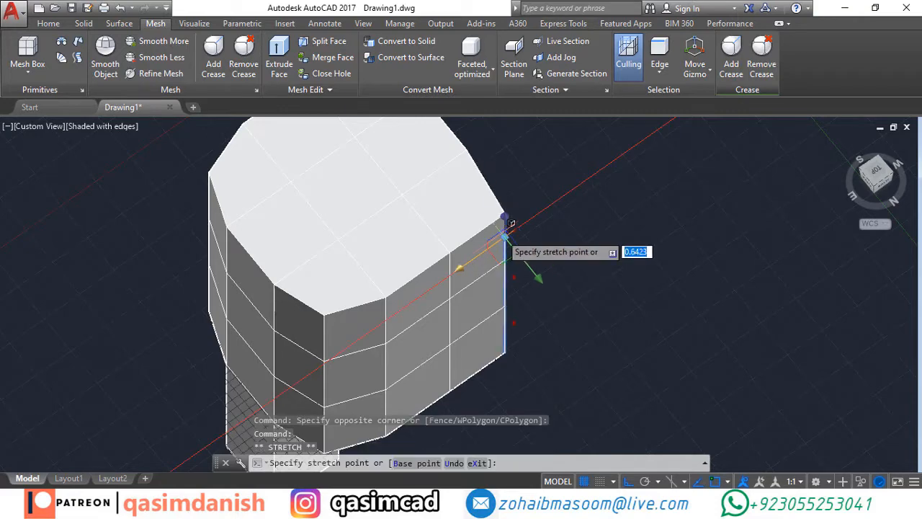
left_click(532, 282)
key("Escape")
Restrict selection to faces and raise the body's central top face by about 2 units
middle_click_drag(510, 263, 576, 217, "shift")
left_click(659, 69)
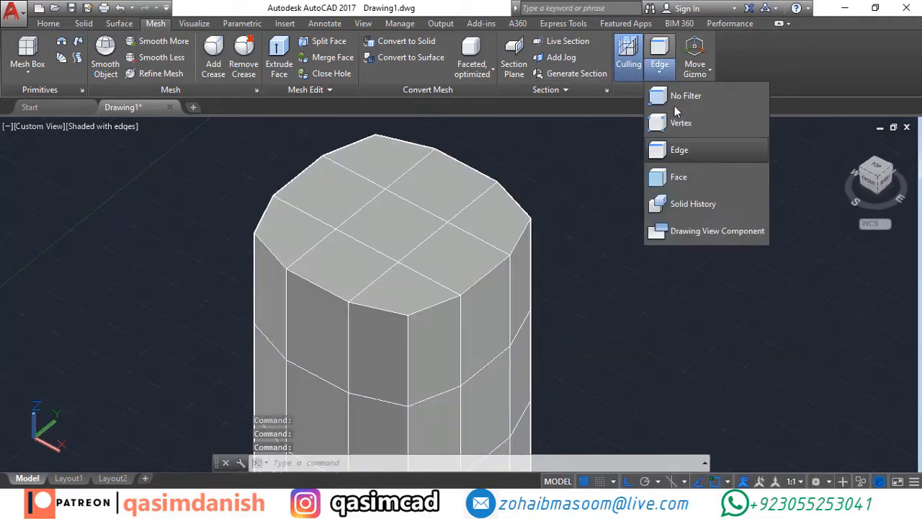
left_click(656, 170)
left_click(387, 191)
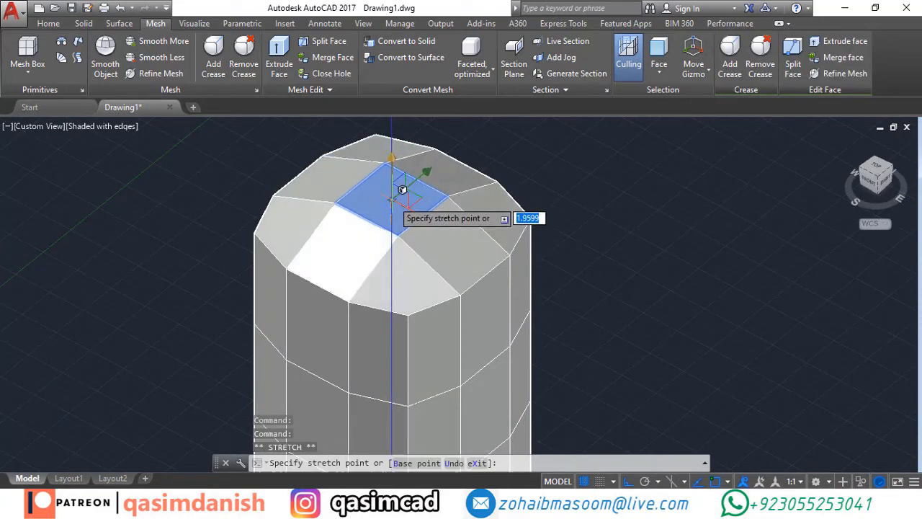
left_click(403, 185)
key("Escape")
Increase the smoothness of the body mesh
middle_click_drag(436, 328, 461, 295, "shift")
scroll(461, 295, "down", 5)
middle_click_drag(462, 295, 546, 281)
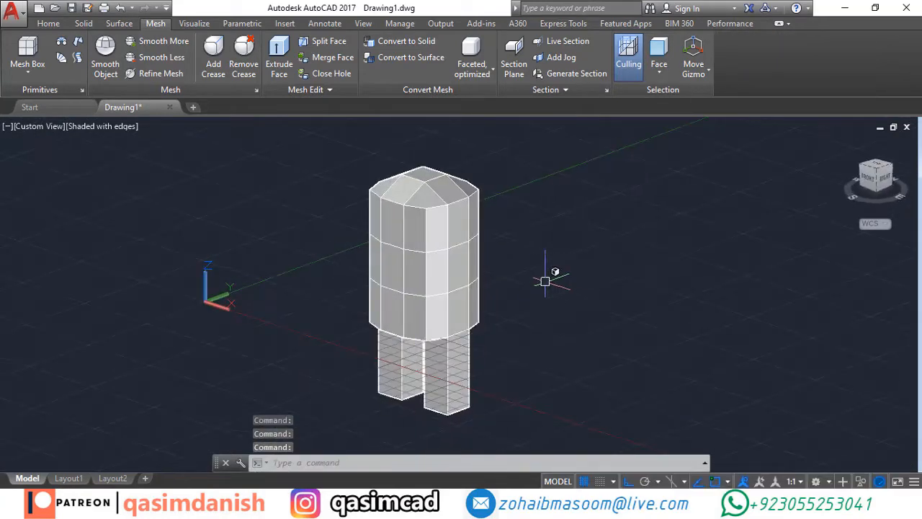
middle_click_drag(246, 197, 569, 324, "shift")
left_click(159, 41)
left_click(449, 270)
key("Return")
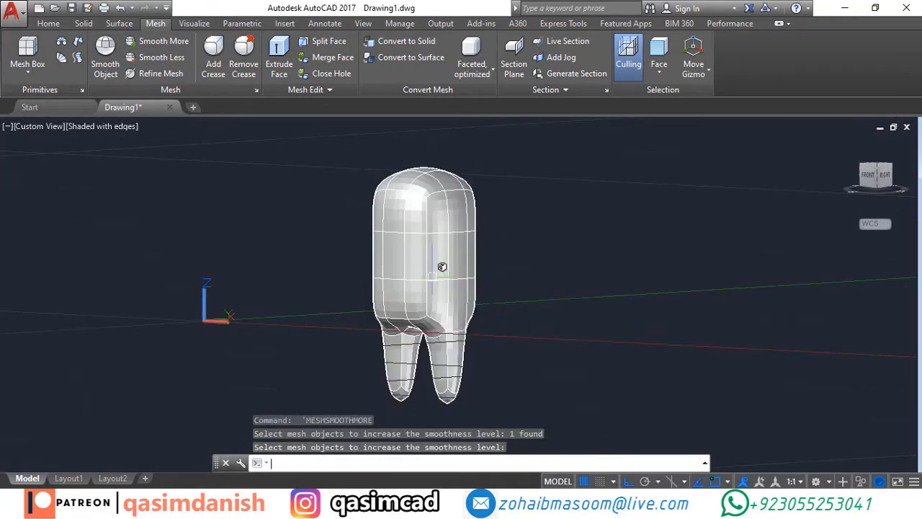
Create a small mesh box about 3.73 units high beside the body for the visor
mouse_move(430, 252)
middle_mouse_down("shift")
mouse_move(239, 347)
mouse_move(422, 403)
mouse_move(412, 403)
mouse_move(749, 403)
mouse_move(483, 288)
mouse_move(644, 372)
mouse_move(552, 350)
mouse_move(688, 367)
mouse_move(539, 283)
middle_mouse_up("shift")
scroll(538, 283, "up", 1)
left_click(28, 50)
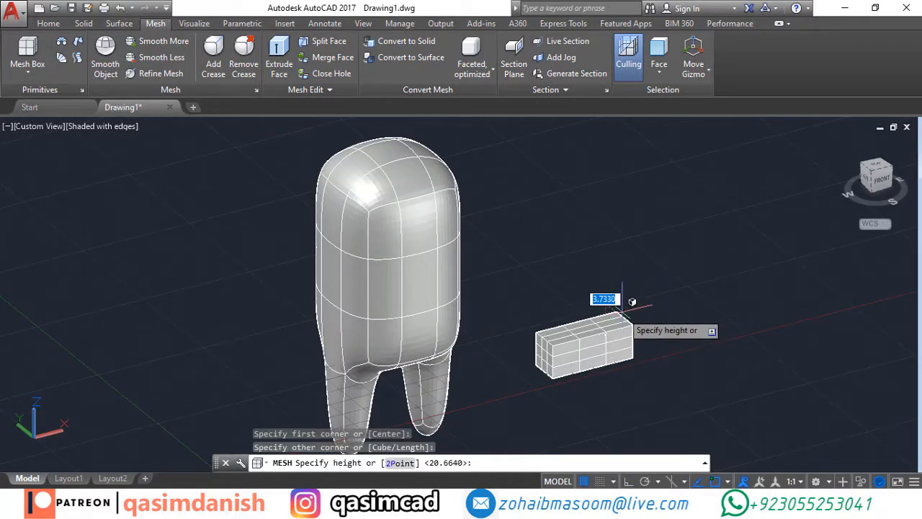
left_click(623, 306)
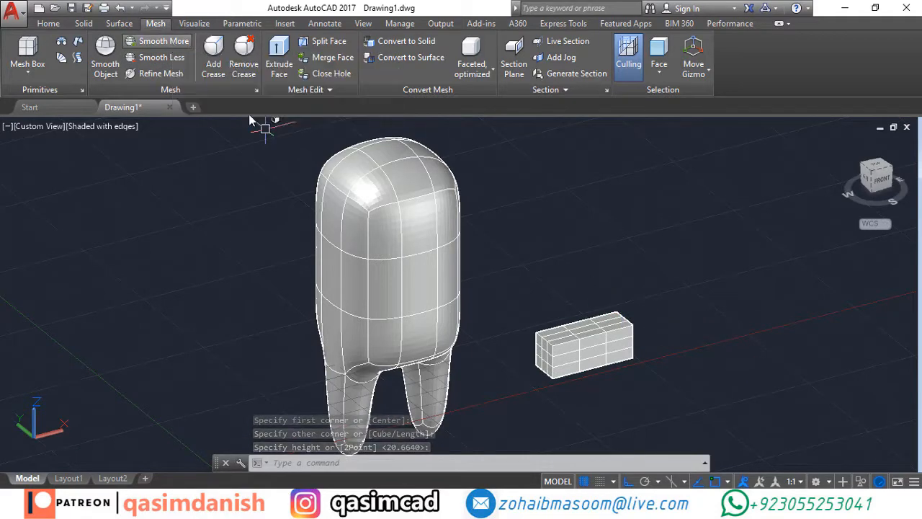
scroll(657, 343, "up", 6)
left_click(676, 418)
left_click(532, 264)
key("Escape")
left_click(659, 69)
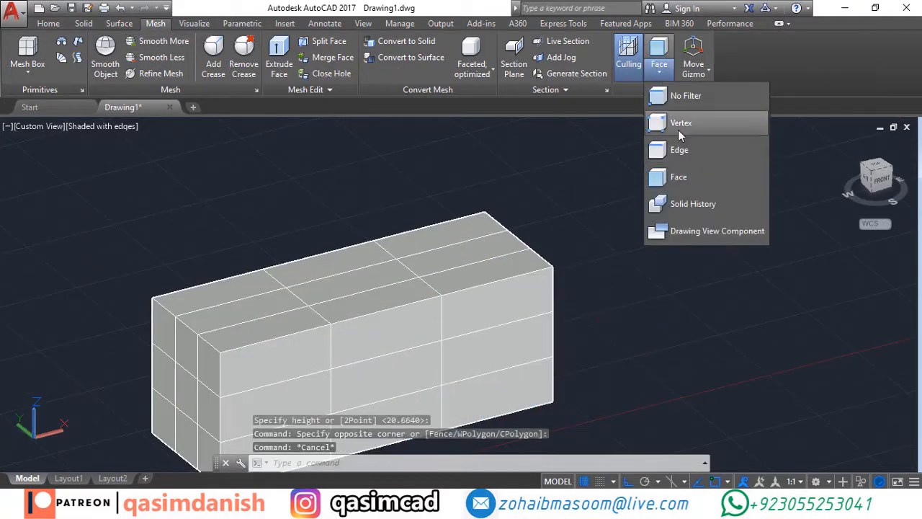
left_click(683, 97)
left_click(597, 438)
left_click(545, 250)
key("Escape")
Restrict selection to edges and pull one front vertical corner edge of the small box inward along X
left_click(668, 70)
left_click(690, 161)
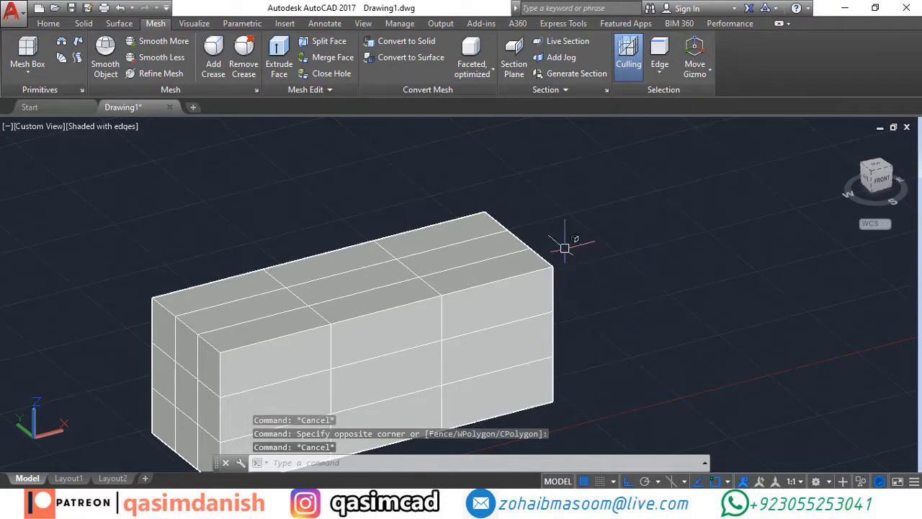
left_click(549, 247)
left_click(587, 413)
left_click(581, 281)
left_click(499, 304)
middle_click_drag(482, 372, 576, 261)
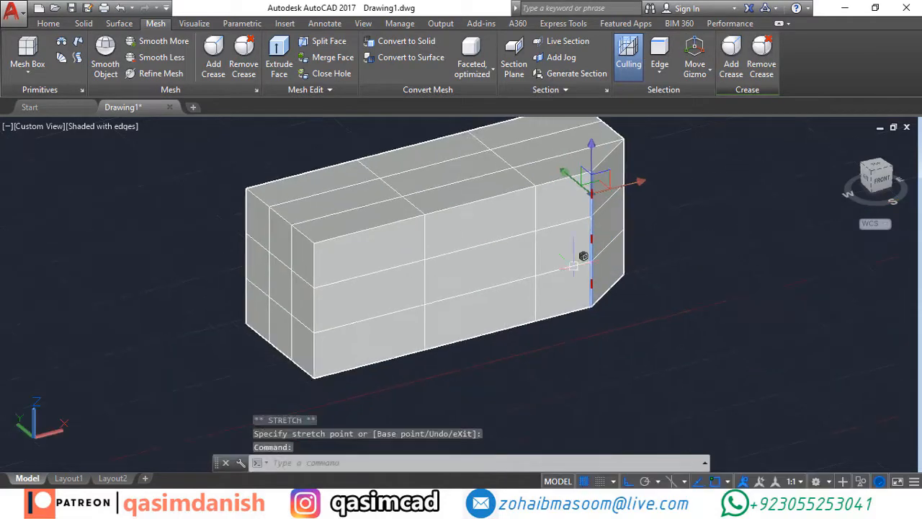
key("Escape")
Pull the small box's opposite front vertical corner edge inward along X
left_click(360, 408)
key("Escape")
left_click(301, 390)
left_click(342, 224)
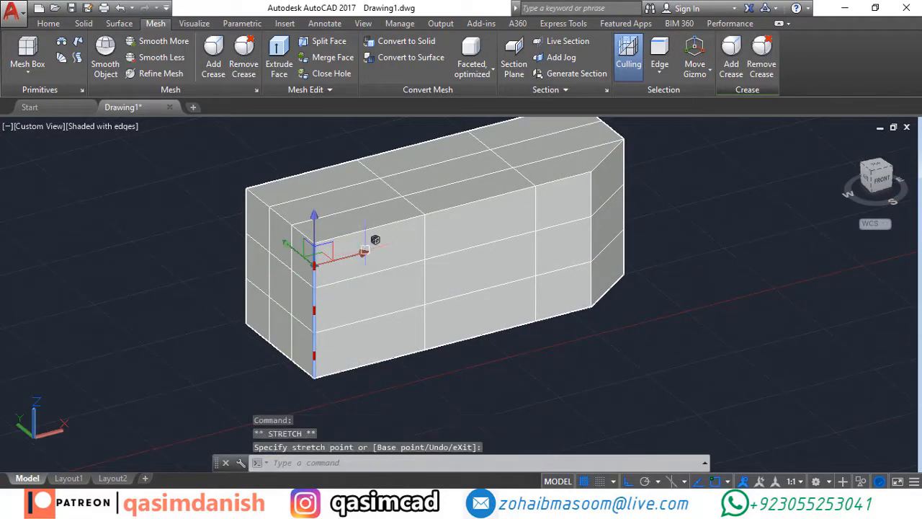
left_click(365, 251)
left_click(421, 238)
key("Escape")
Lower the small box's front top edges and select the matching bottom edges
middle_click_drag(573, 295, 634, 288, "shift")
middle_click_drag(609, 260, 591, 328)
left_click(591, 199)
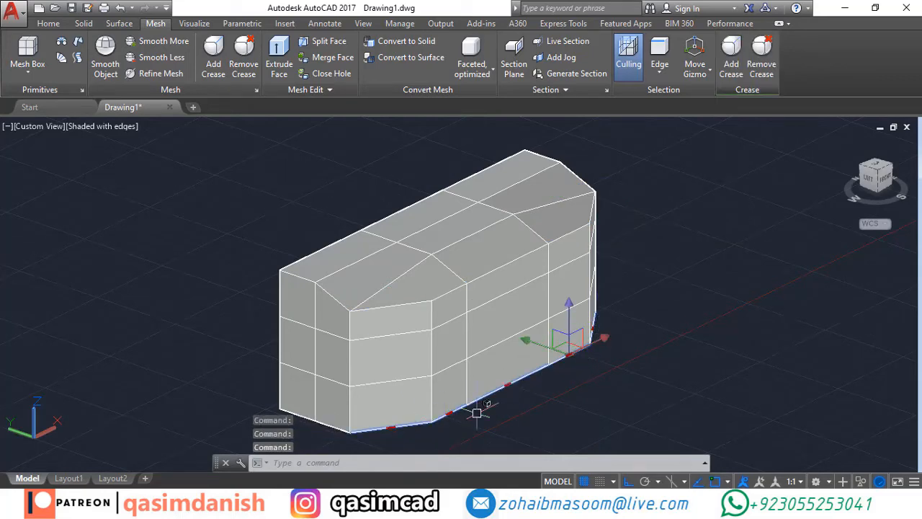
Increase the small visor mesh's smoothness by three levels
middle_click_drag(641, 395, 609, 379, "shift")
scroll(684, 375, "down", 5)
left_click(129, 45)
left_click(544, 335)
key("Return")
left_click(150, 43)
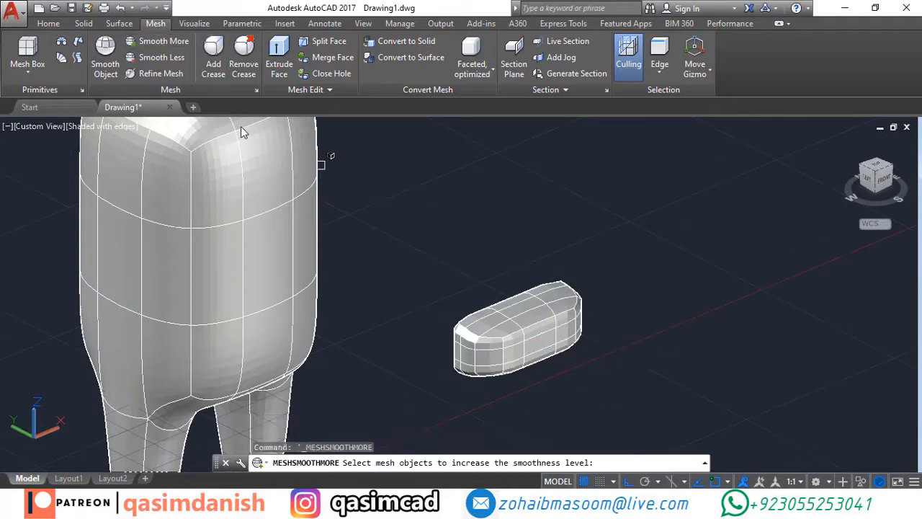
left_click(512, 320)
key("Return")
left_click(150, 43)
left_click(508, 318)
key("Return")
scroll(637, 321, "down", 3)
mouse_move(627, 330)
middle_mouse_down("shift")
mouse_move(566, 327)
mouse_move(635, 328)
middle_mouse_up("shift")
key("Escape")
type("m")
key("Return")
left_click(579, 315)
key("Return")
key("Escape")
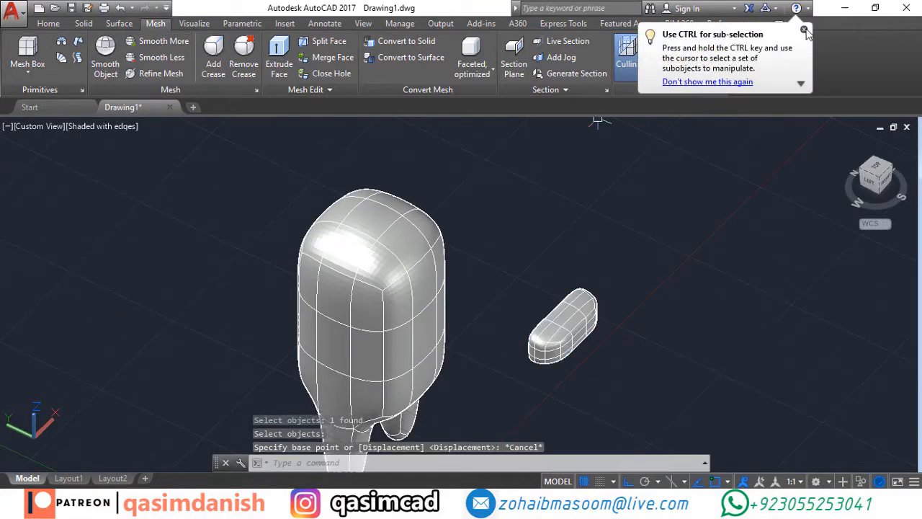
Move the visor mesh onto the front of the body so that it partly sinks into the surface
left_click(579, 315)
left_click(579, 315)
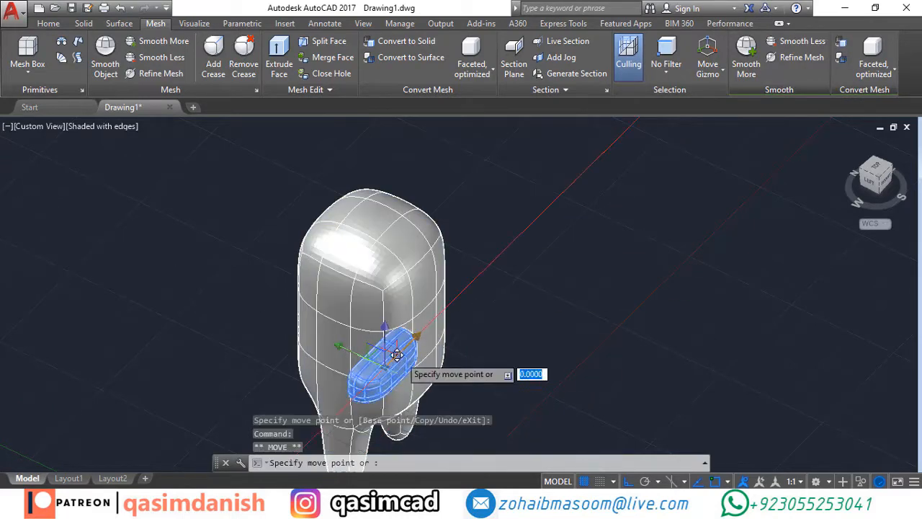
middle_click_drag(692, 332, 576, 307, "shift")
scroll(576, 304, "up", 2)
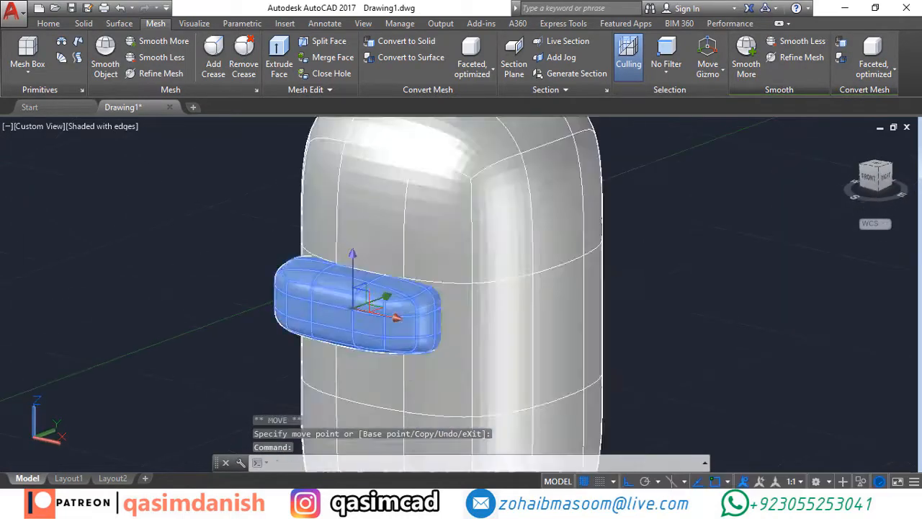
scroll(576, 304, "down", 3)
middle_click_drag(490, 317, 604, 299, "shift")
left_click(489, 275)
scroll(559, 274, "up", 3)
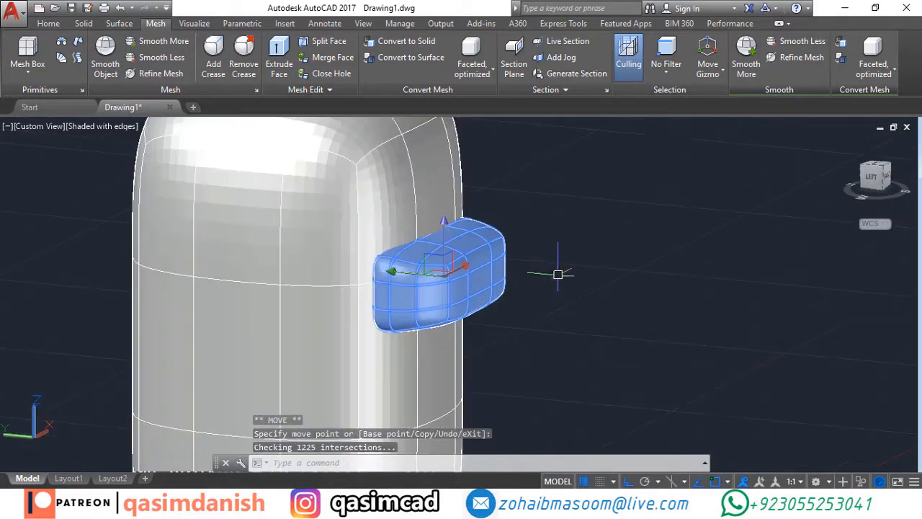
Scale the visor mesh along the vertical axis by a factor of about 1.36
left_click(739, 149)
left_click(447, 232)
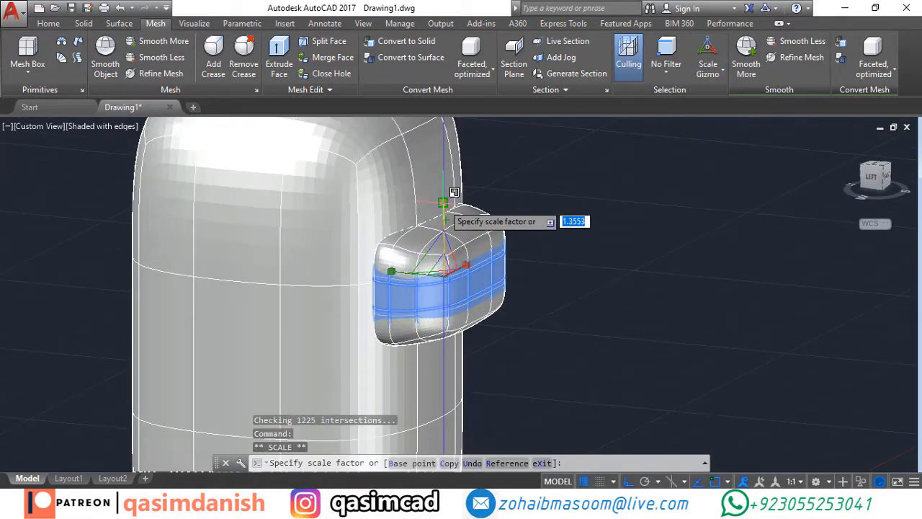
left_click(443, 203)
Move the visor sideways along X to centre it on the body in the front view
middle_click_drag(778, 306, 662, 282, "shift")
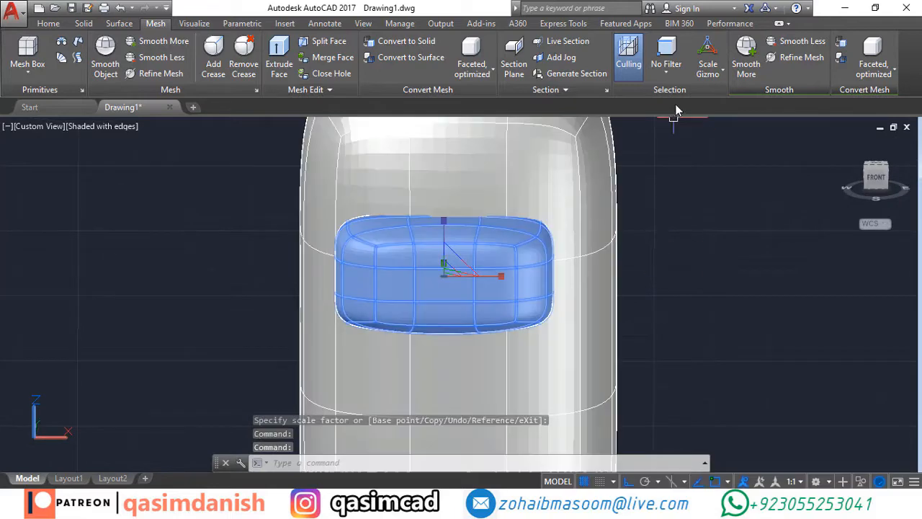
left_click(708, 69)
left_click(735, 93)
left_click(479, 275)
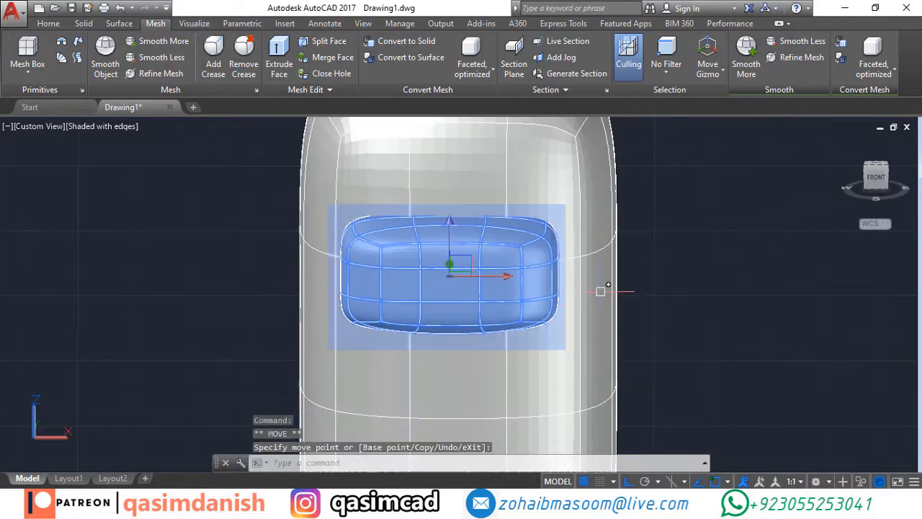
left_click(876, 176)
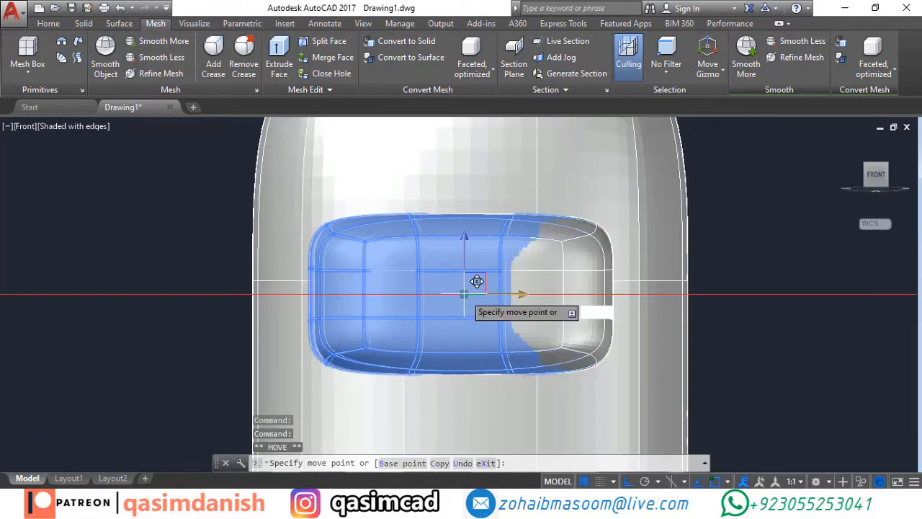
key("Escape")
Enlarge the visor with the scale gizmo along the vertical axis
left_click(707, 71)
left_click(735, 149)
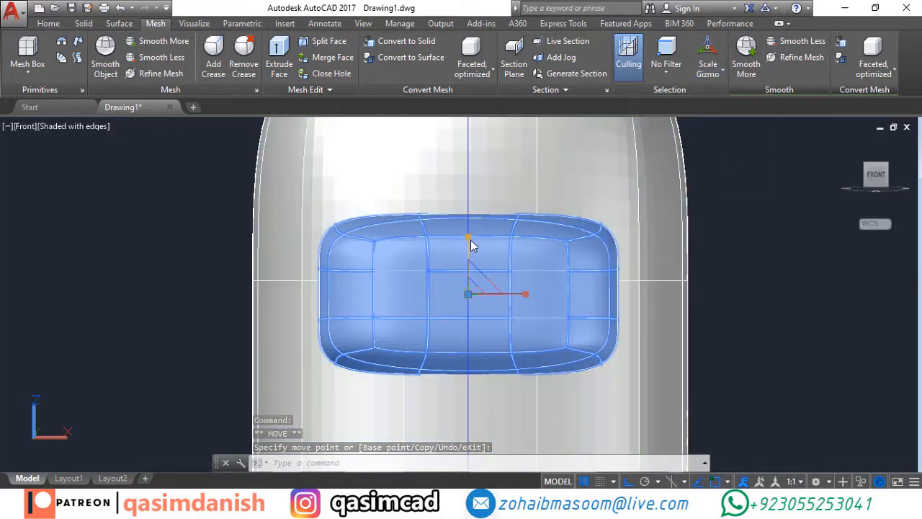
left_click(471, 241)
left_click(478, 216)
scroll(704, 300, "down", 4)
key("Escape")
Create an upright mesh box behind the body for the backpack
scroll(760, 324, "down", 2)
middle_click_drag(768, 334, 681, 379, "shift")
middle_click_drag(800, 361, 600, 357)
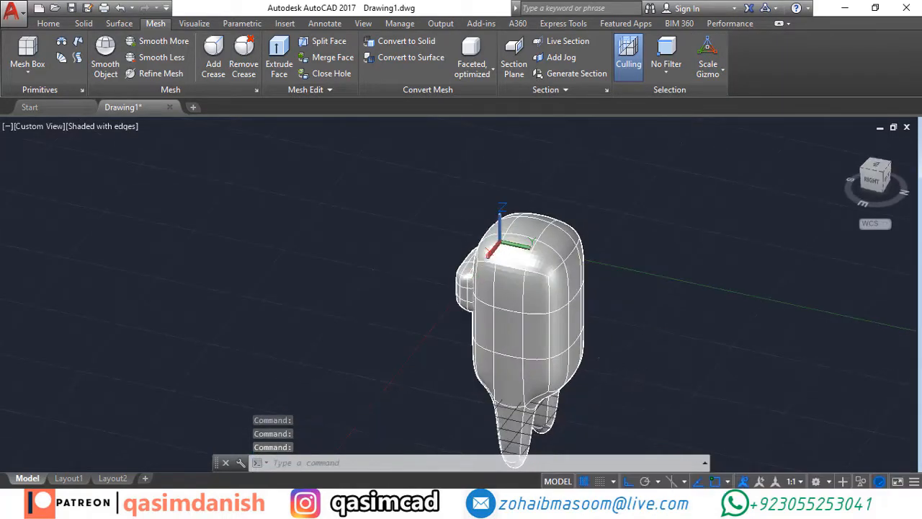
middle_click_drag(741, 373, 632, 297)
left_click(43, 60)
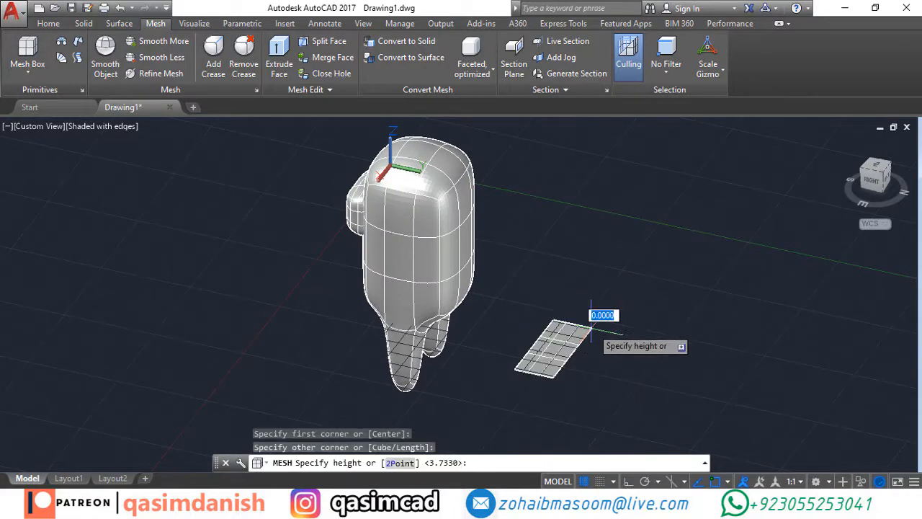
left_click(613, 299)
Restrict selection to vertices and raise the backpack box's outer bottom corner vertices with the move gizmo
scroll(614, 303, "up", 5)
left_click(663, 72)
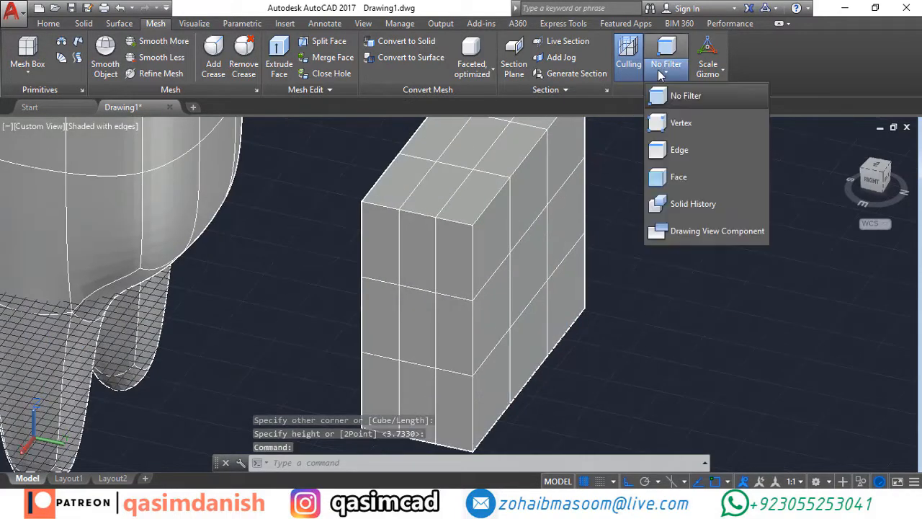
left_click(681, 122)
middle_click_drag(577, 294, 569, 210)
left_click(710, 69)
left_click(720, 88)
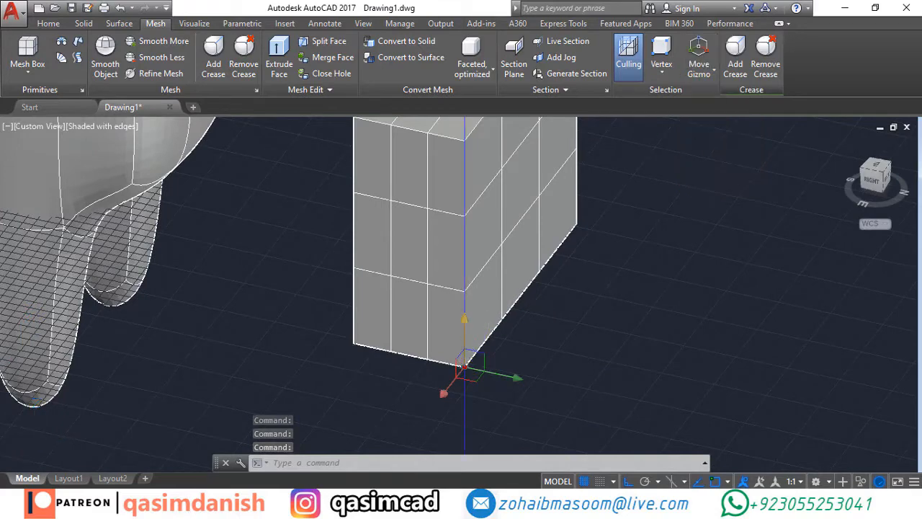
left_click(465, 344)
middle_click_drag(549, 325, 516, 319, "shift")
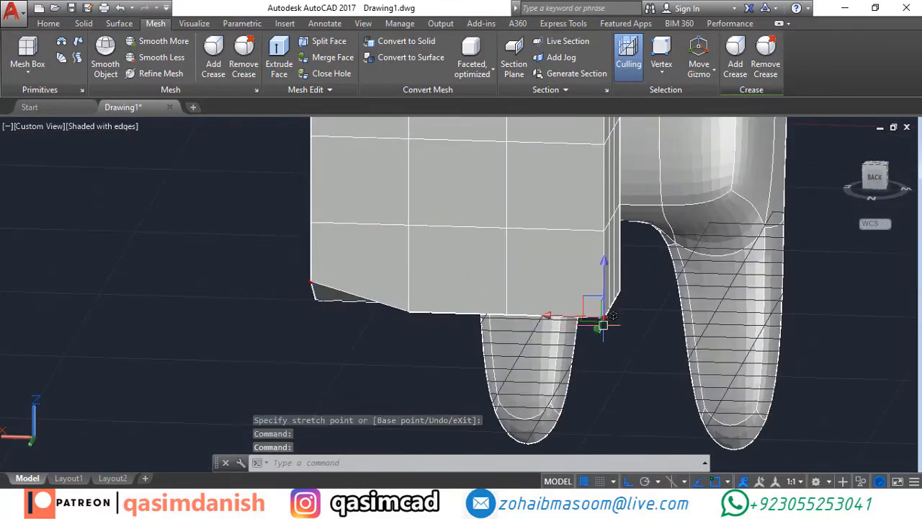
key("Escape")
key("Escape")
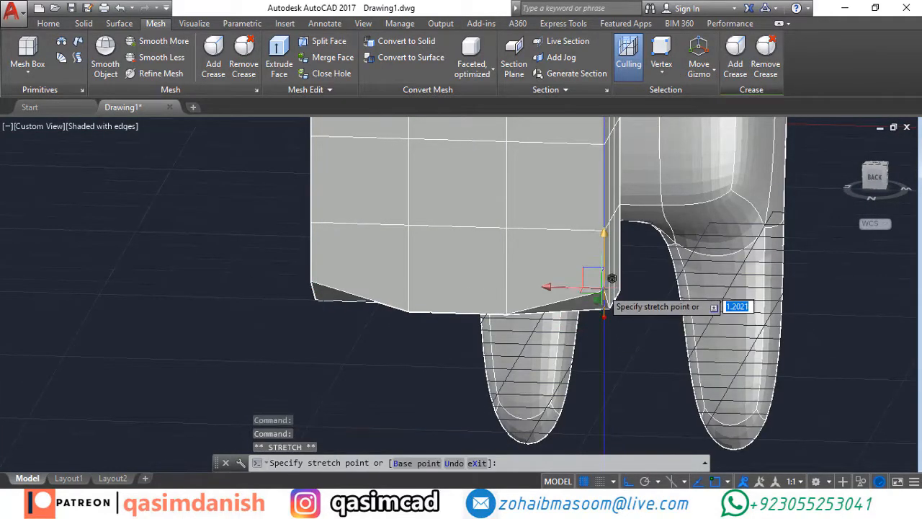
Restrict selection to edges and move the vertical edges at one outer corner of the backpack box inward along X
scroll(570, 346, "down", 3)
middle_click_drag(598, 282, 663, 299, "shift")
left_click(669, 75)
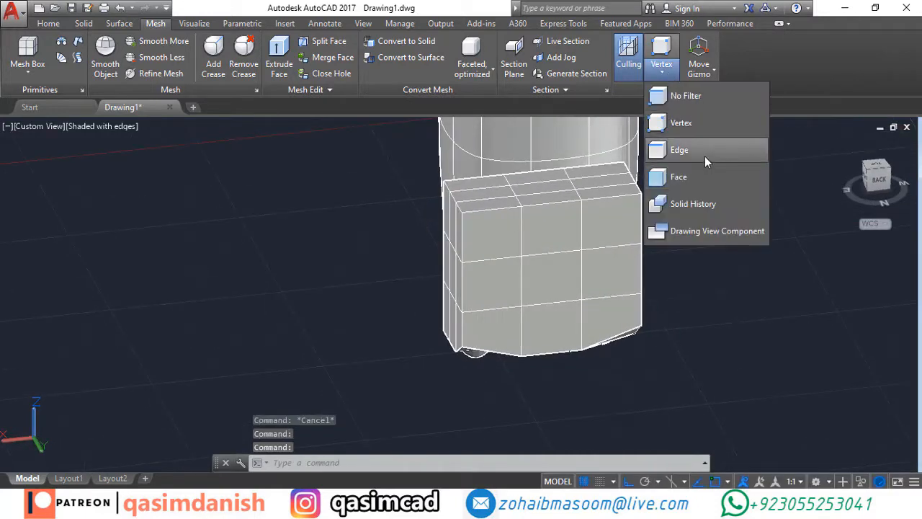
left_click(705, 158)
middle_click_drag(669, 228, 703, 230, "shift")
left_click(640, 149)
left_click(654, 330)
left_click(629, 212)
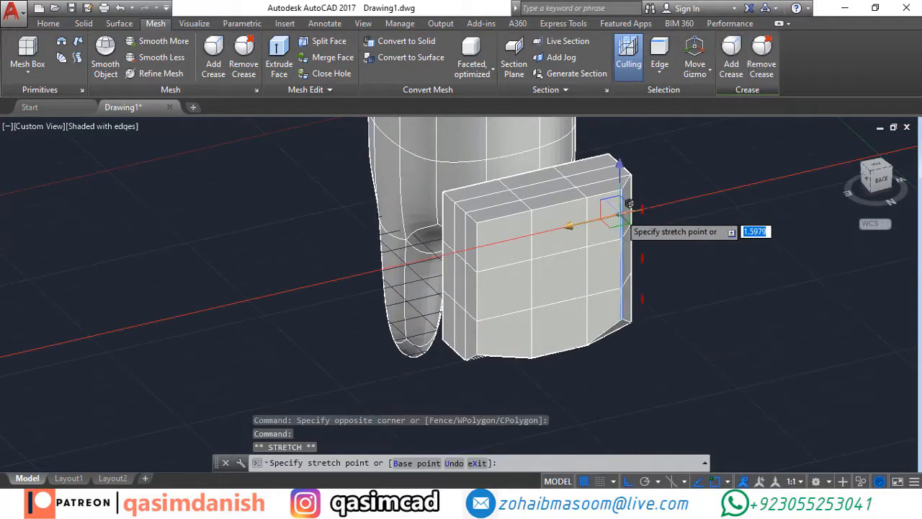
left_click(602, 217)
key("Escape")
Try to move the vertical edges at the backpack box's opposite outer corner inward with the move gizmo
middle_click_drag(612, 358, 696, 333, "shift")
left_click(617, 302)
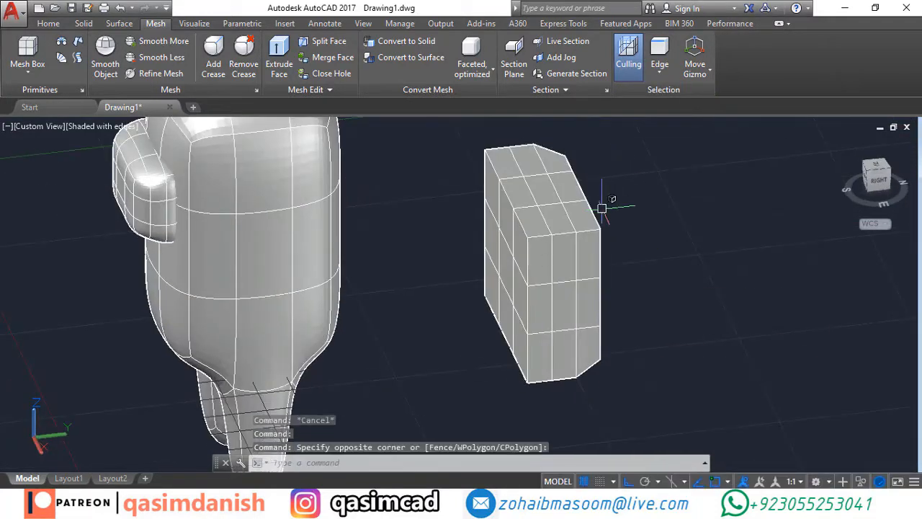
left_click(602, 206)
left_click(624, 294)
left_click(596, 201)
left_click(630, 382)
middle_click_drag(632, 389, 612, 373, "shift")
left_click(581, 303)
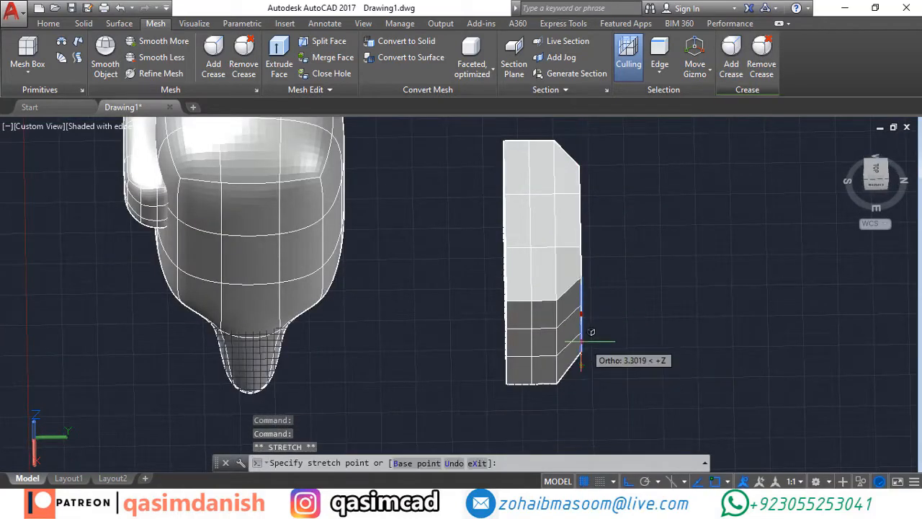
mouse_move(659, 336)
middle_mouse_down("shift")
mouse_move(570, 267)
mouse_move(593, 257)
middle_mouse_up("shift")
Undo the last moves of the backpack's corner edges
key("ctrl+z")
key("ctrl+z")
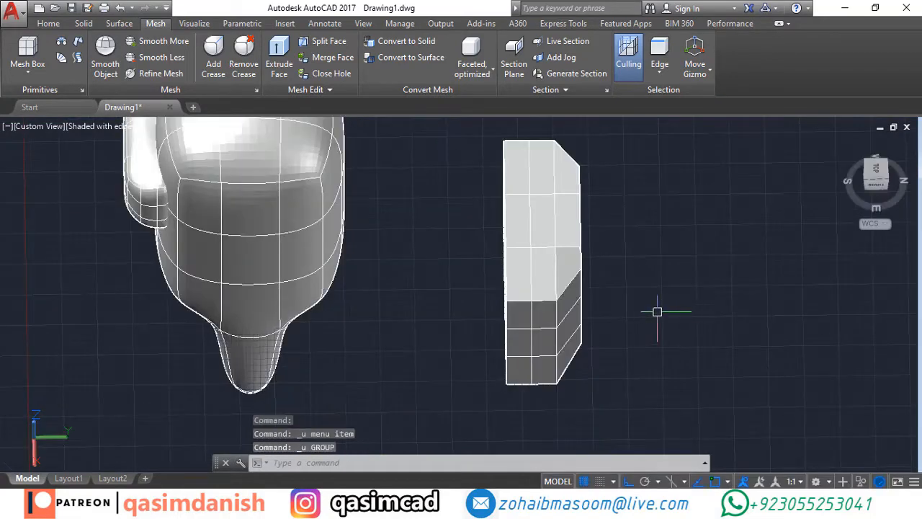
middle_click_drag(656, 313, 593, 282, "shift")
key("ctrl+z")
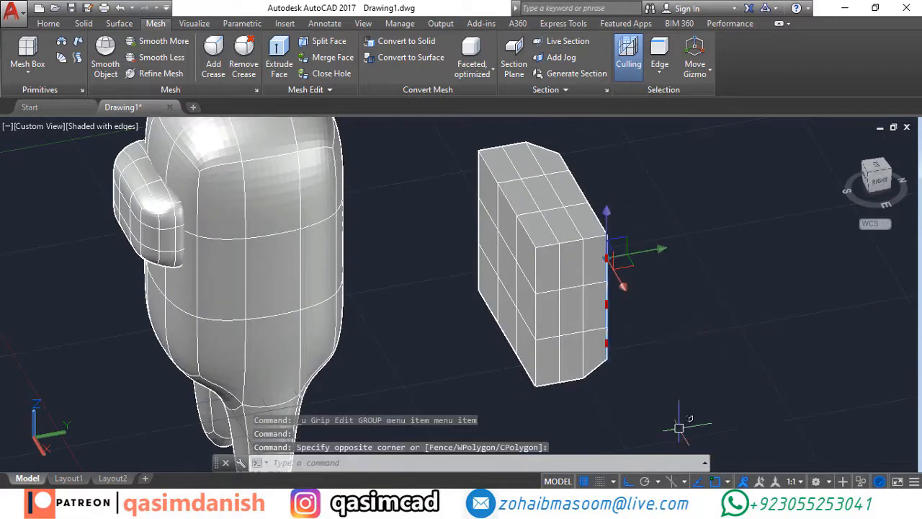
Move the vertical edges at the backpack box's opposite outer corner inward along X
middle_click_drag(680, 428, 528, 361, "shift")
left_click(325, 276)
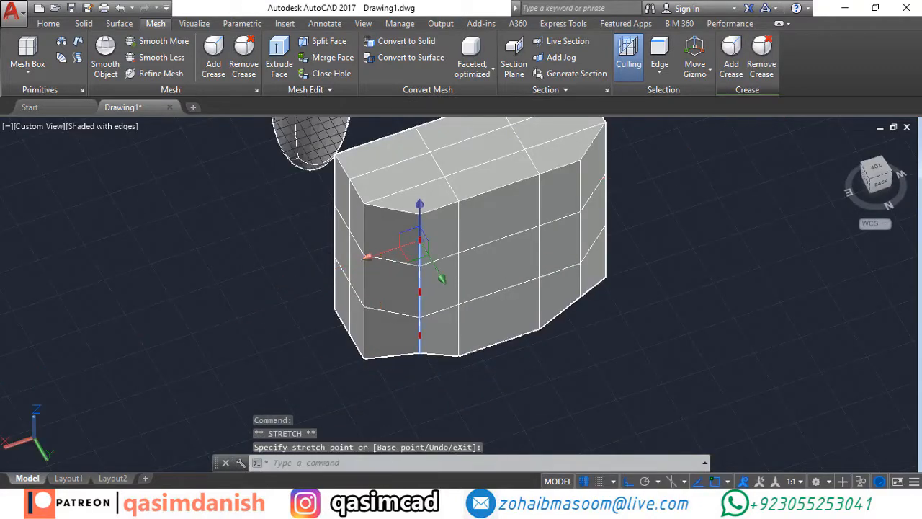
key("ctrl+1")
key("Escape")
left_click(170, 107)
left_click(527, 281)
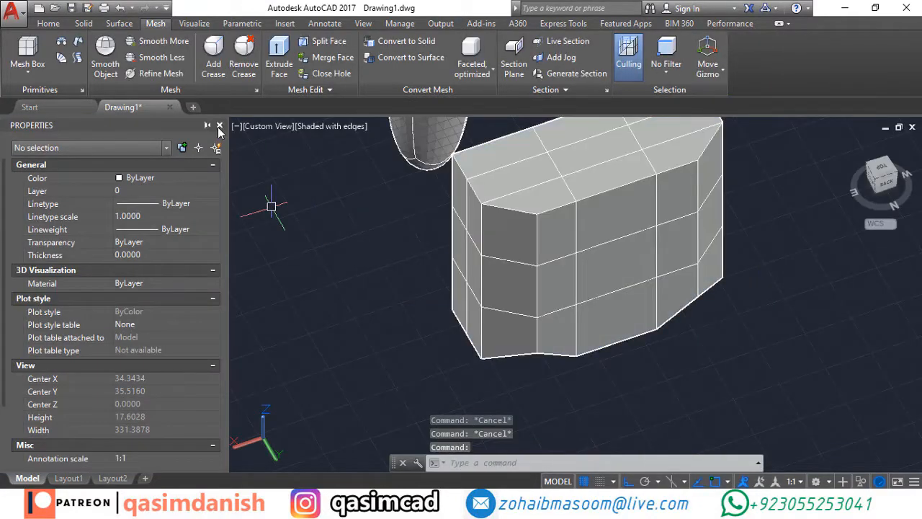
key("ctrl+1")
Restrict selection to vertices and raise the two middle vertices on the backpack's outer bottom edge along Z
middle_click_drag(540, 288, 719, 267, "shift")
scroll(602, 400, "up", 4)
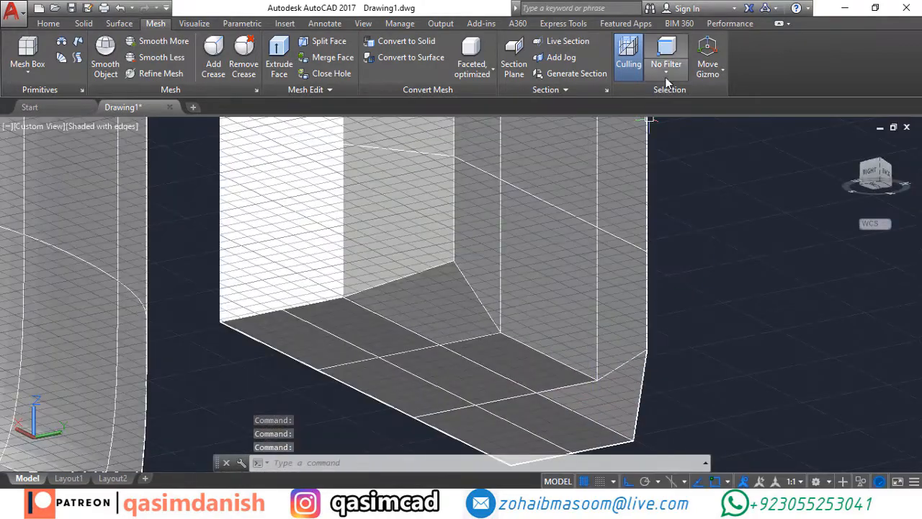
left_click(666, 76)
left_click(666, 118)
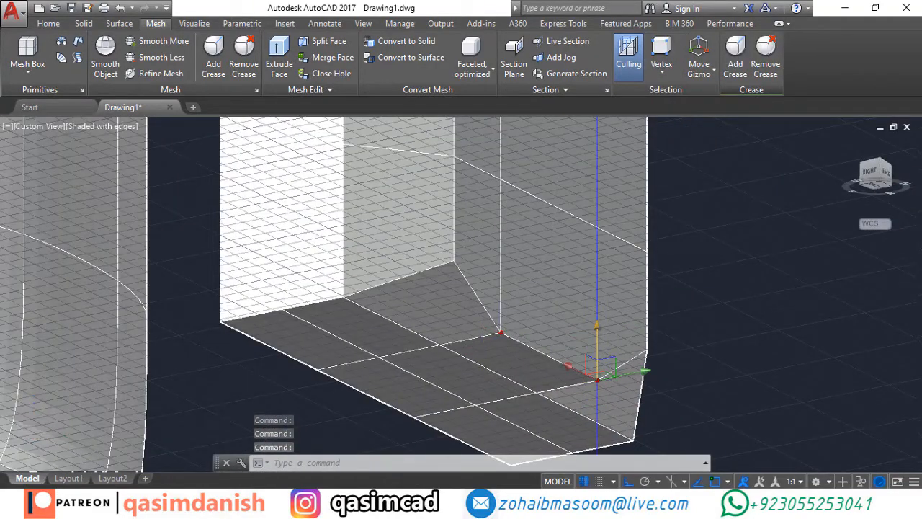
left_click(598, 378)
left_click(597, 346)
key("Escape")
Increase the smoothness of the backpack mesh with Smooth More
scroll(722, 366, "down", 5)
middle_click_drag(722, 365, 766, 380, "shift")
scroll(760, 346, "down", 3)
middle_click_drag(765, 314, 693, 271, "shift")
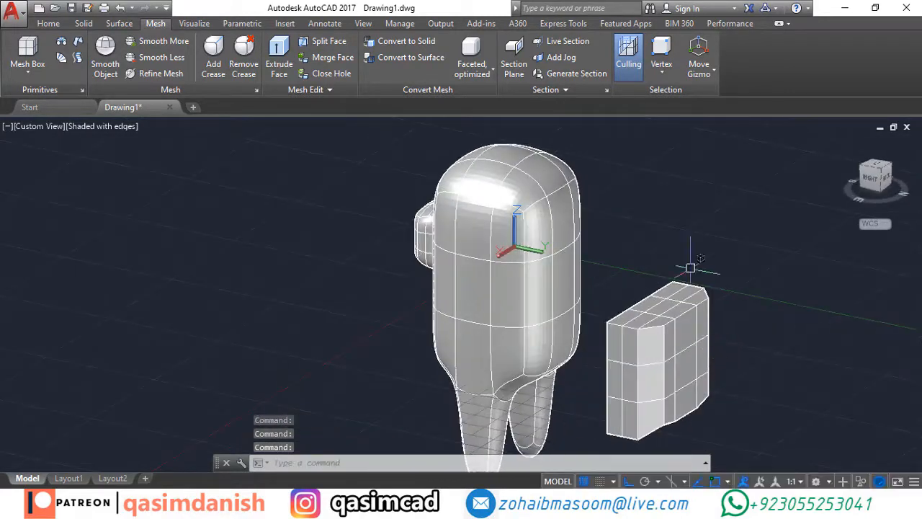
left_click(163, 41)
left_click(676, 365)
key("Return")
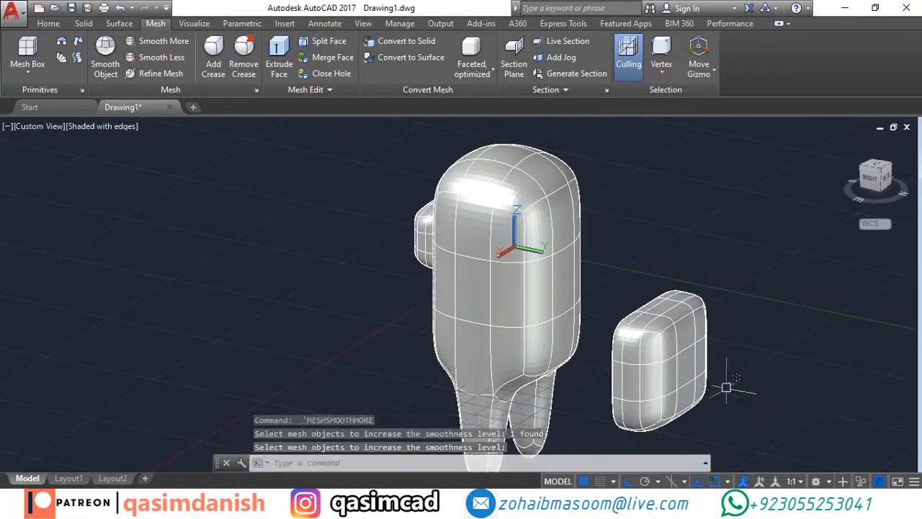
key("Escape")
In the top view, move the backpack against the back of the body and centre it on the body
scroll(785, 346, "down", 3)
middle_click_drag(784, 346, 876, 237, "shift")
left_click(876, 173)
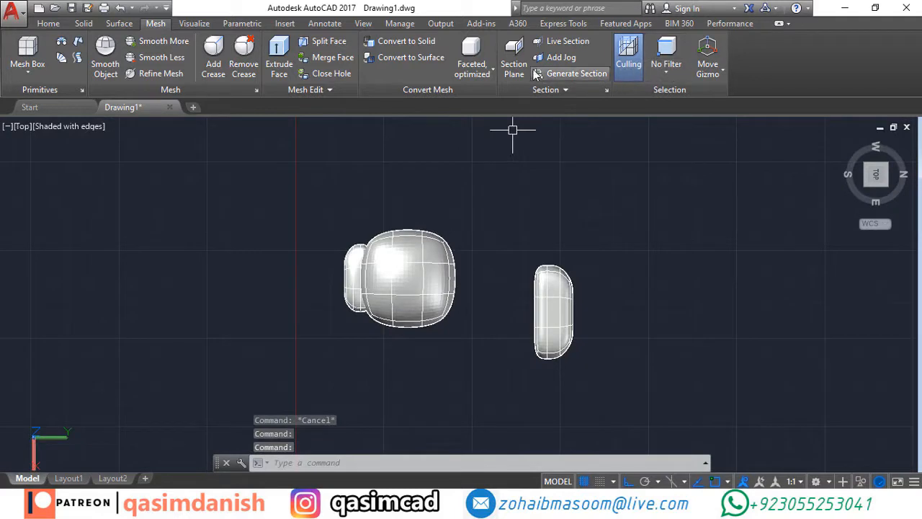
left_click(611, 313)
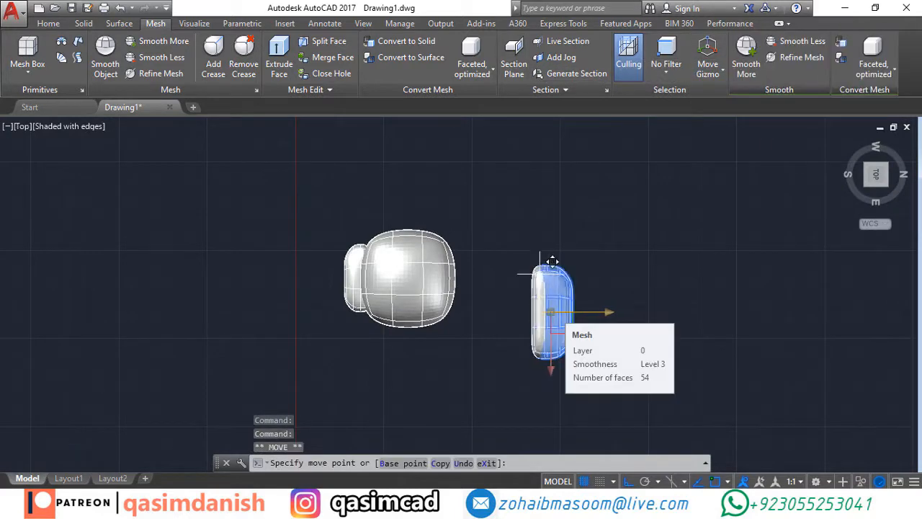
left_click(487, 281)
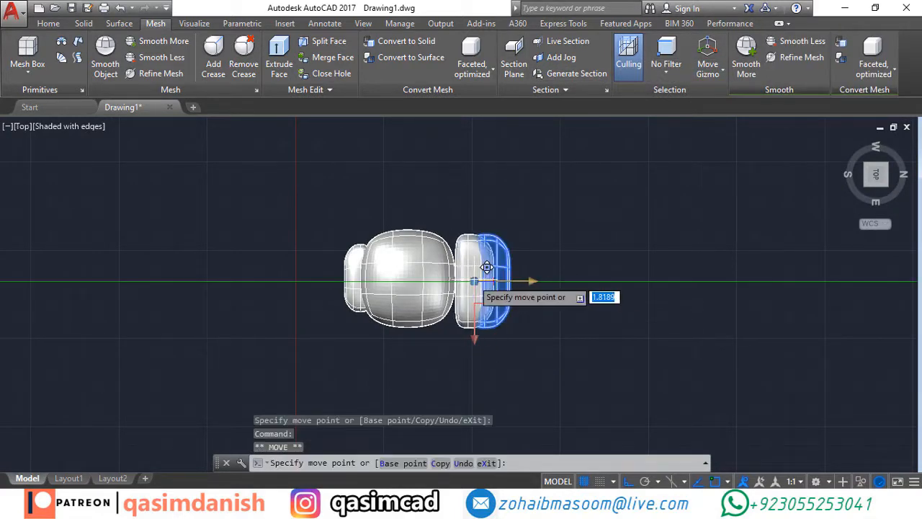
Raise the backpack along Z to the middle of the body's back
scroll(494, 266, "up", 3)
middle_click_drag(513, 355, 546, 406, "shift")
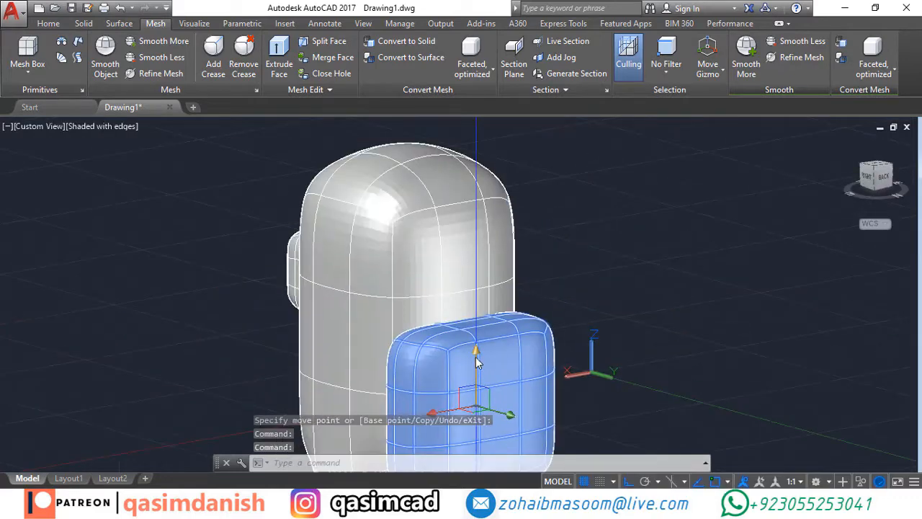
left_click(478, 359)
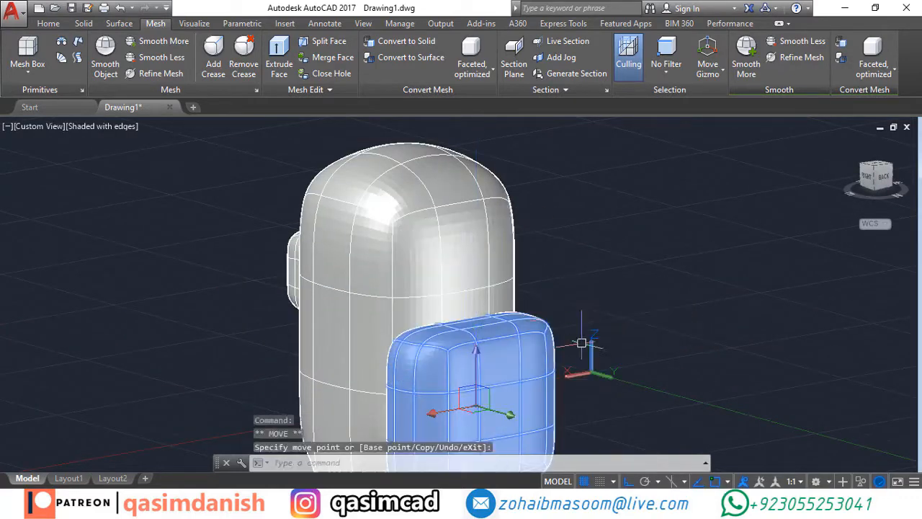
middle_click_drag(582, 343, 583, 261)
left_click(481, 274)
left_click(481, 247)
middle_click_drag(476, 289, 580, 366, "shift")
scroll(598, 265, "down", 3)
middle_click_drag(575, 368, 552, 315)
key("Escape")
Restrict selection to vertices and widen the bottom vertices of one leg along X with the scale gizmo
scroll(648, 345, "down", 4)
middle_click_drag(649, 339, 704, 307, "shift")
scroll(535, 368, "up", 3)
scroll(481, 353, "up", 2)
middle_click_drag(482, 332, 509, 229, "shift")
scroll(514, 240, "up", 5)
left_click(667, 70)
left_click(679, 177)
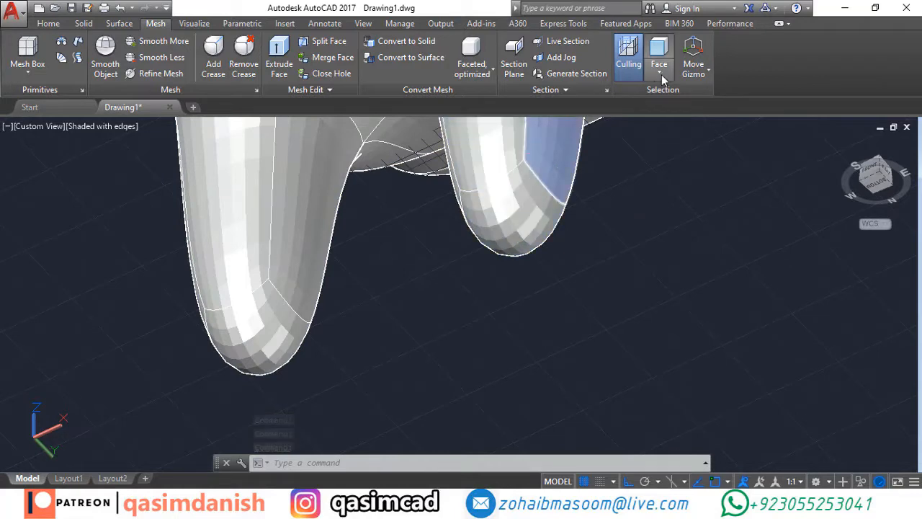
left_click(664, 72)
left_click(678, 108)
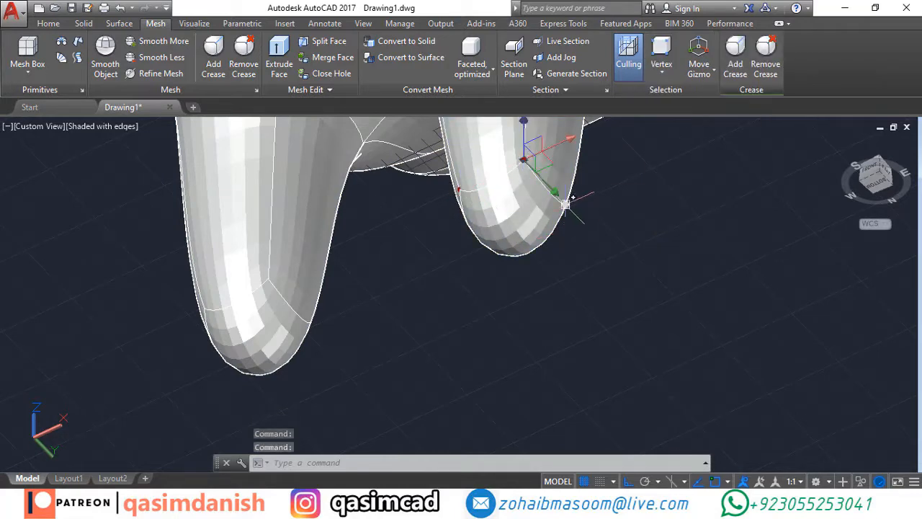
middle_click_drag(604, 246, 290, 290, "shift")
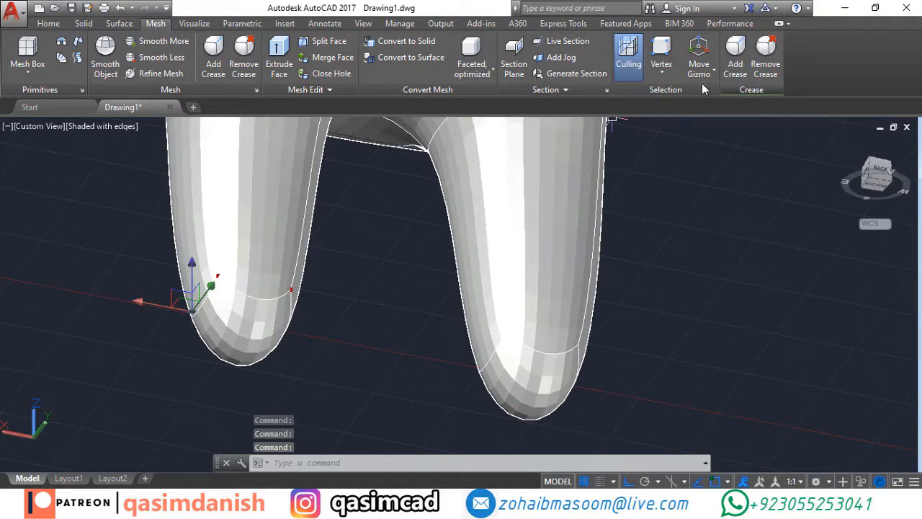
left_click(730, 150)
left_click(165, 301)
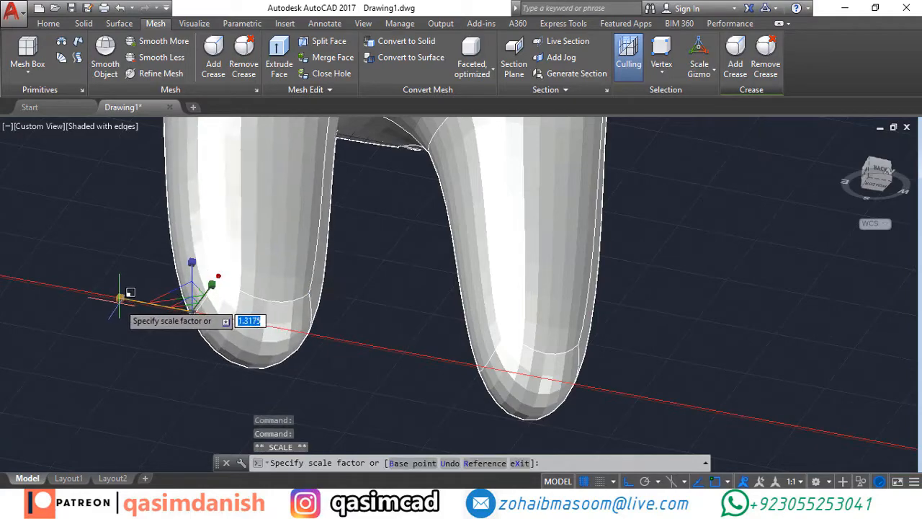
left_click(124, 299)
Scale the same leg's bottom vertices along Y by a factor of about 1.03
left_click(214, 283)
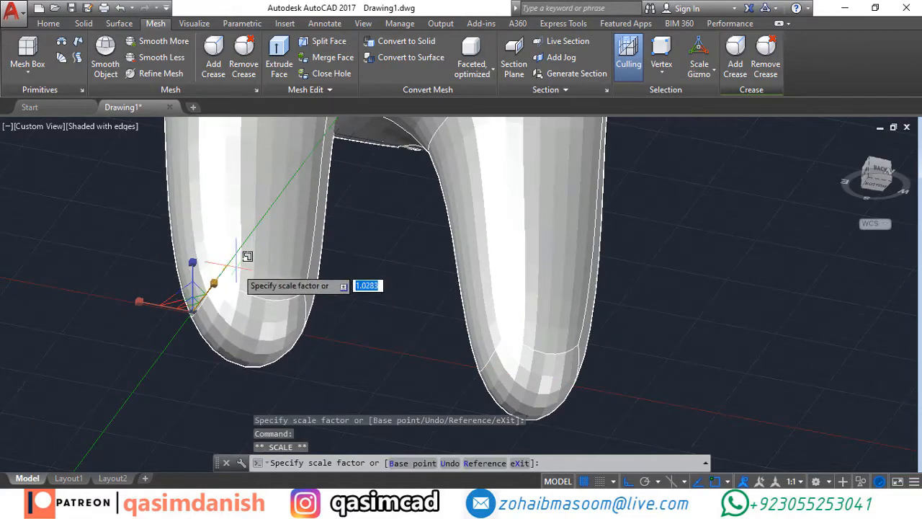
left_click(236, 266)
middle_click_drag(245, 263, 626, 282, "shift")
scroll(614, 315, "down", 4)
key("Escape")
Select the bottom vertices of the other leg and widen them along Y and X with the scale gizmo
scroll(566, 296, "up", 3)
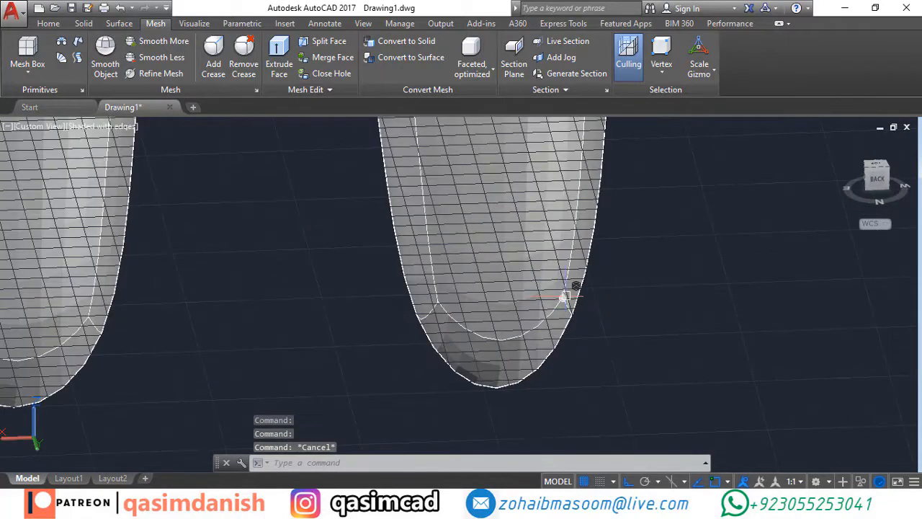
middle_click_drag(576, 339, 215, 333, "shift")
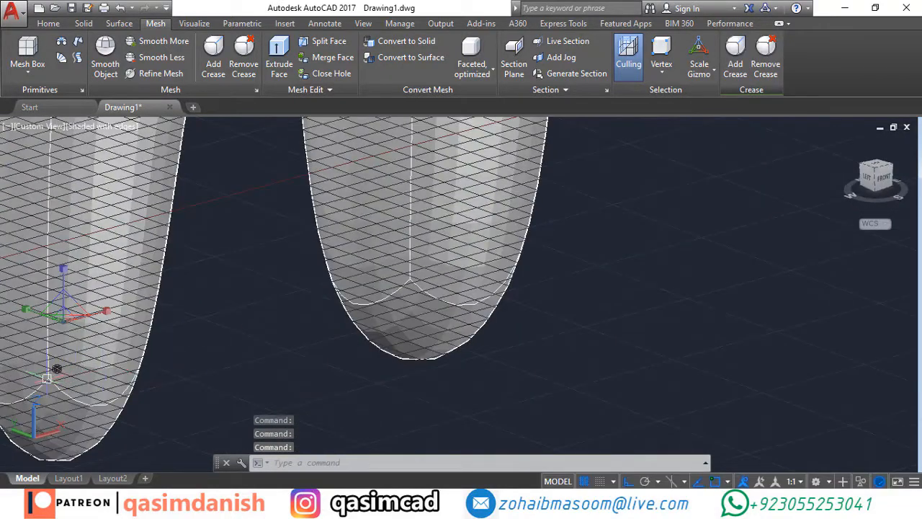
middle_click_drag(47, 378, 304, 301, "shift")
middle_click_drag(171, 271, 461, 344, "shift")
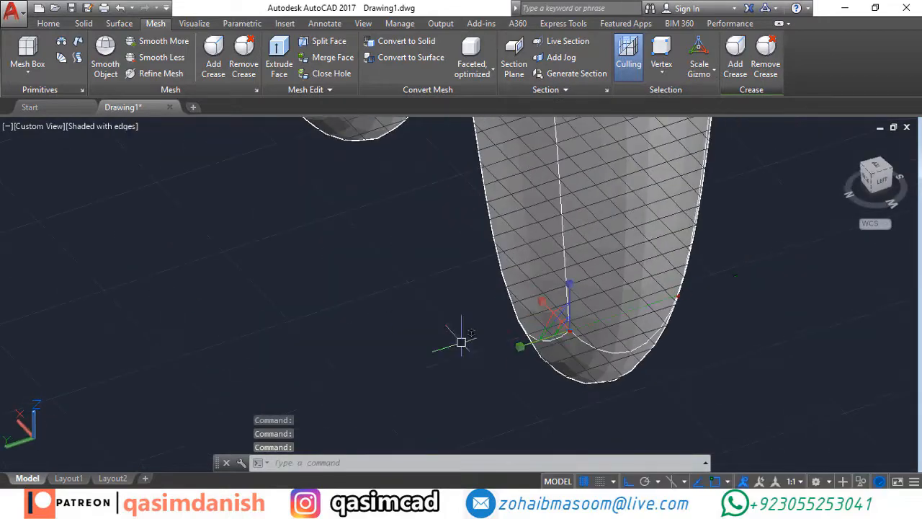
left_click(519, 347)
left_click(544, 301)
left_click(541, 287)
middle_click_drag(317, 305, 458, 297, "shift")
scroll(458, 296, "down", 2)
middle_click_drag(604, 299, 667, 261, "shift")
key("Escape")
Restrict selection to faces and raise the top centre face of the body with the move gizmo
scroll(667, 261, "down", 5)
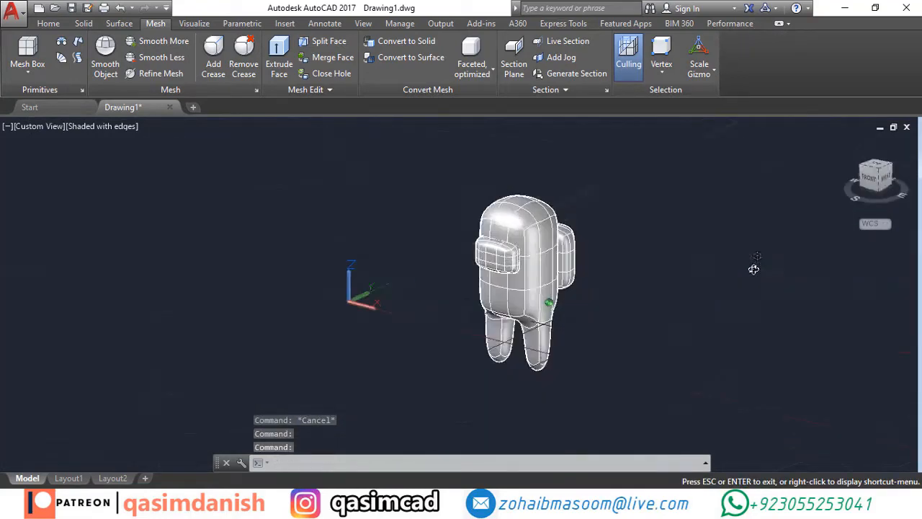
scroll(588, 286, "up", 5)
left_click(657, 75)
left_click(662, 177)
left_click(487, 225)
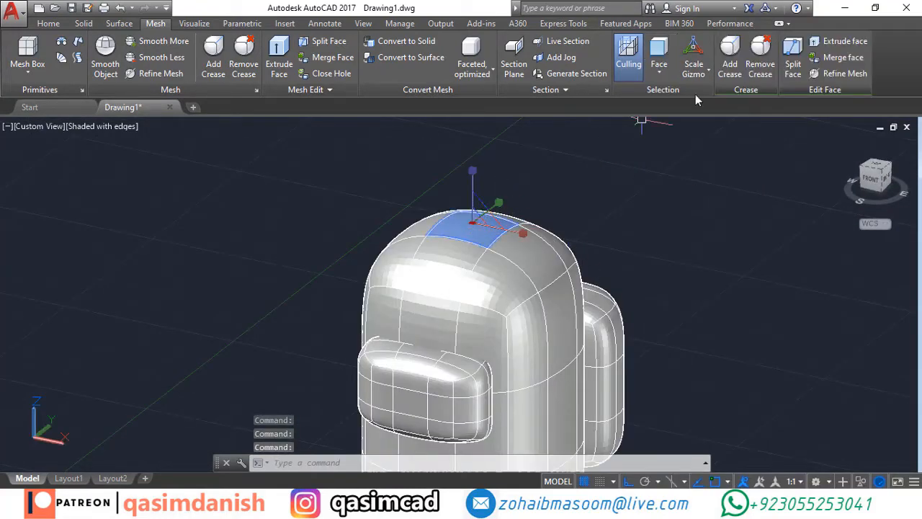
scroll(478, 180, "down", 5)
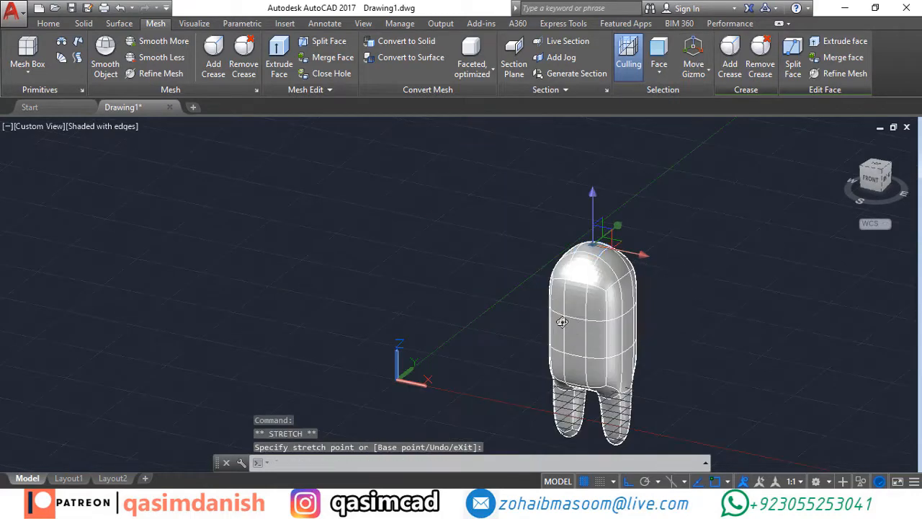
middle_click_drag(478, 180, 687, 278, "shift")
key("Escape")
left_click(651, 185)
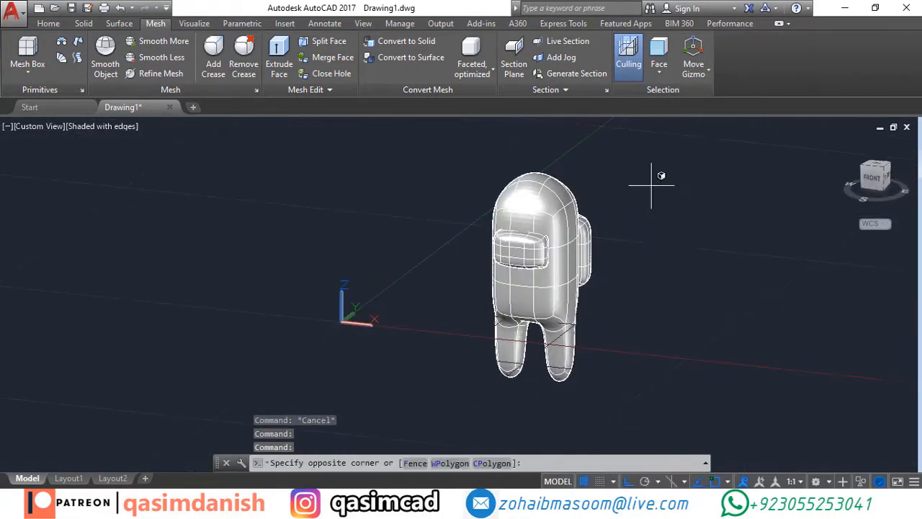
left_click(376, 386)
key("Escape")
key("Escape")
key("Escape")
Remove the selection filter, select the whole character and raise it along Z above the ground plane
left_click(658, 74)
left_click(663, 102)
left_click(672, 162)
left_click(438, 379)
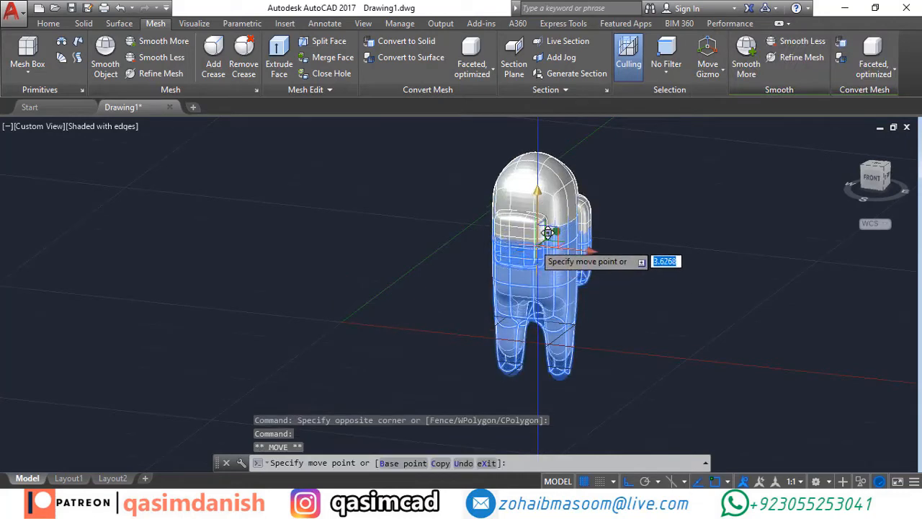
key("Escape")
Restrict selection to faces and raise the bottom faces of both feet along Z to shorten the legs
scroll(635, 346, "down", 3)
scroll(591, 310, "up", 5)
left_click(667, 72)
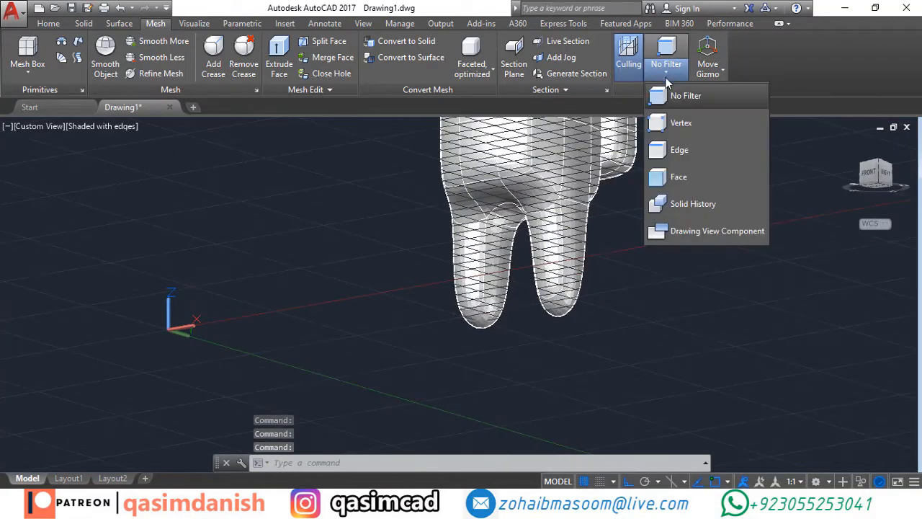
left_click(679, 177)
scroll(587, 319, "up", 4)
left_click(495, 266)
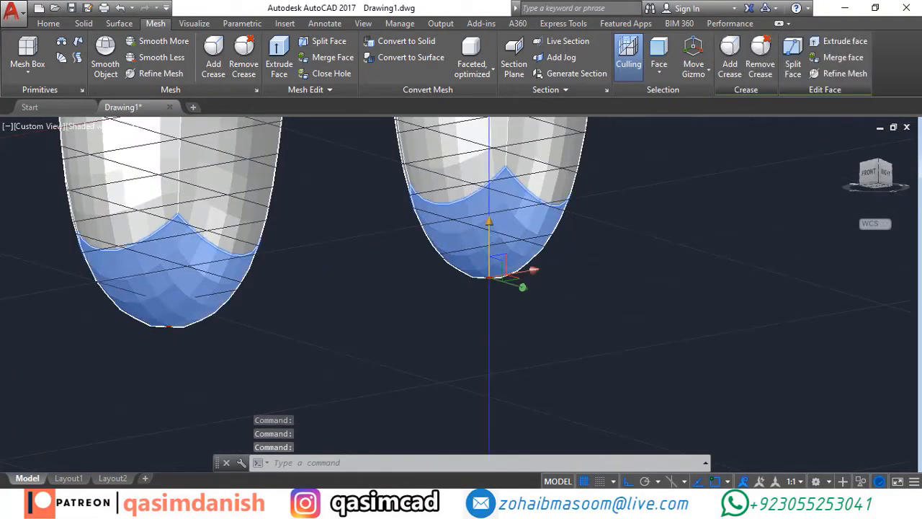
left_click(491, 234)
scroll(495, 231, "down", 6)
middle_click_drag(497, 204, 498, 326)
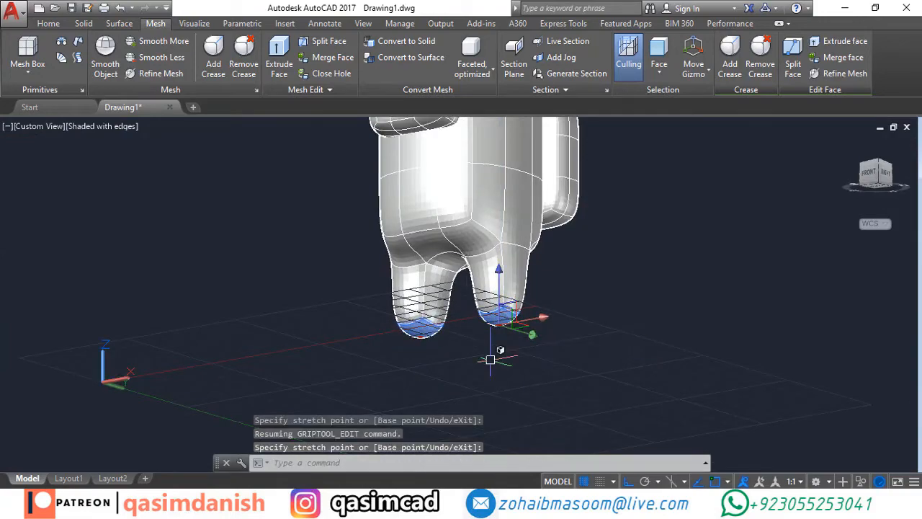
key("Escape")
Widen the bottom face of one foot along Y with the scale gizmo
middle_click_drag(490, 358, 461, 339, "shift")
scroll(519, 263, "up", 4)
left_click(519, 267)
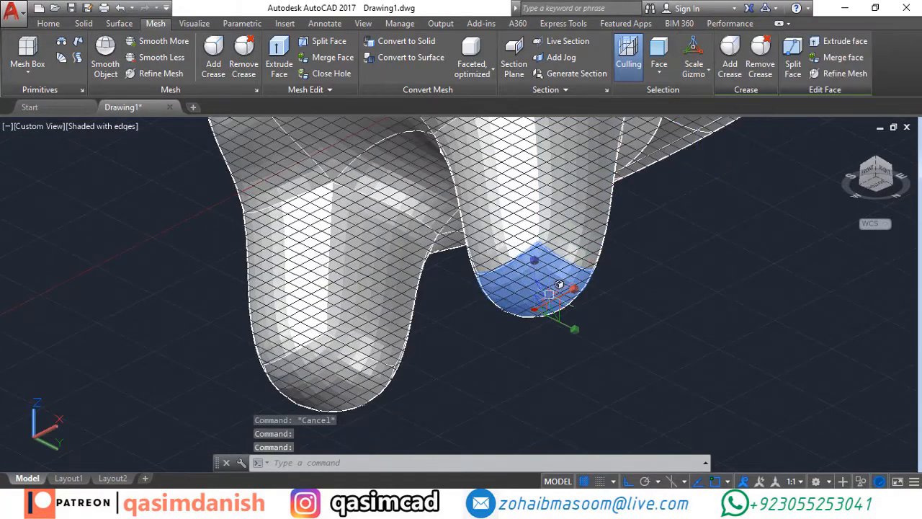
scroll(542, 306, "up", 3)
left_click(575, 327)
left_click(596, 333)
scroll(596, 333, "down", 4)
scroll(699, 295, "down", 4)
middle_click_drag(642, 241, 504, 339, "shift")
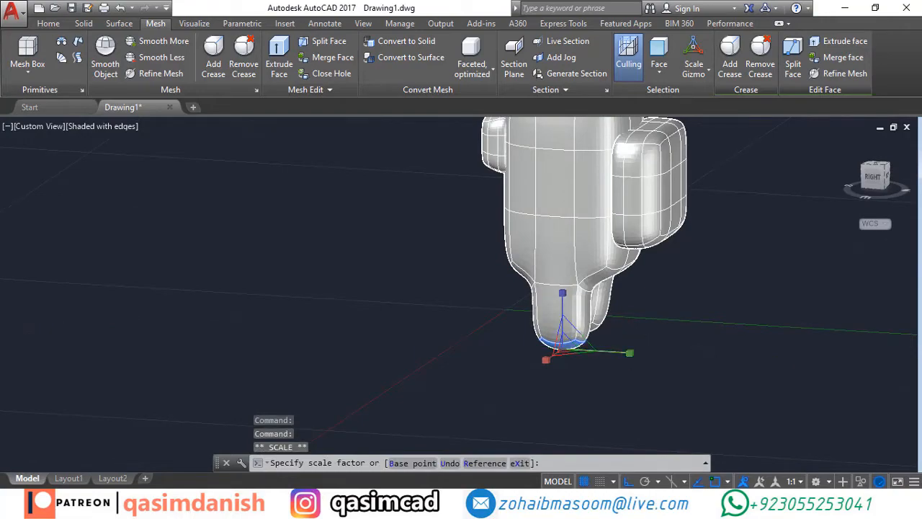
left_click(418, 321)
middle_click_drag(418, 321, 778, 215, "shift")
scroll(598, 317, "up", 5)
key("Escape")
Select the other foot's bottom face and scale it along Y
left_click(509, 265)
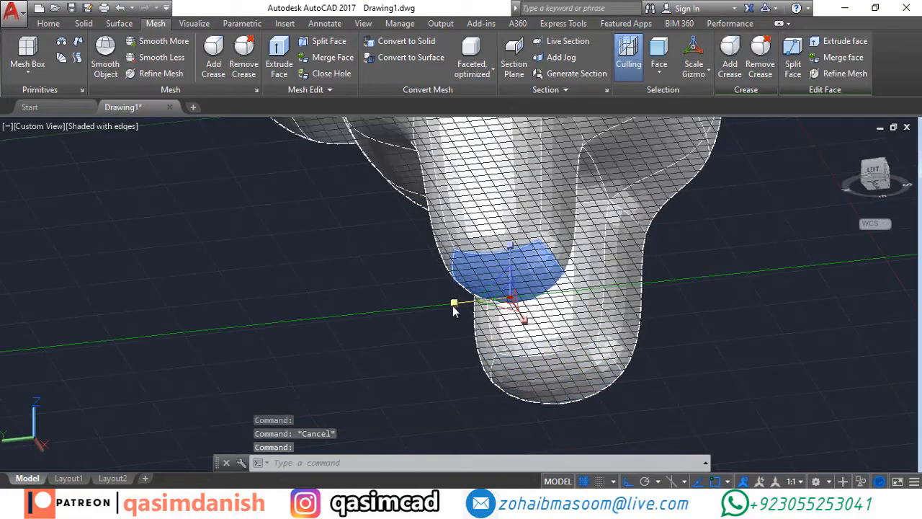
left_click(453, 305)
key("Escape")
middle_click_drag(663, 247, 550, 274, "shift")
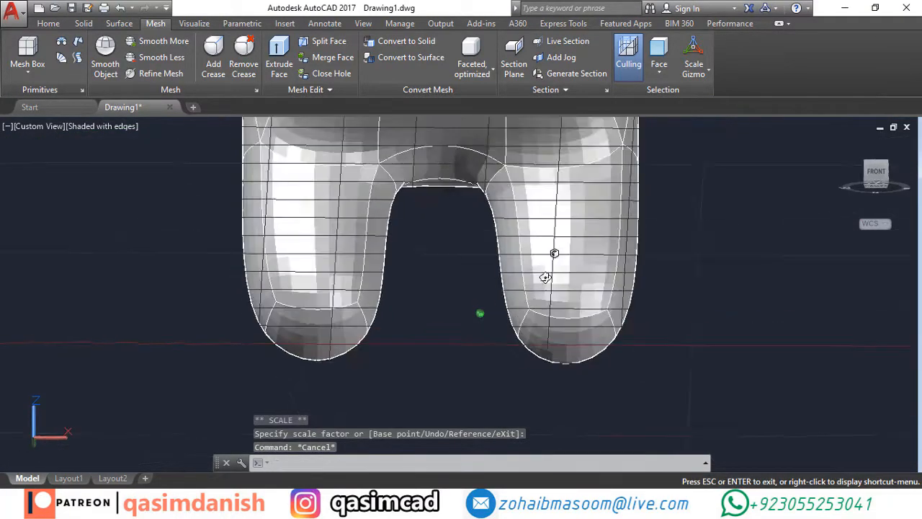